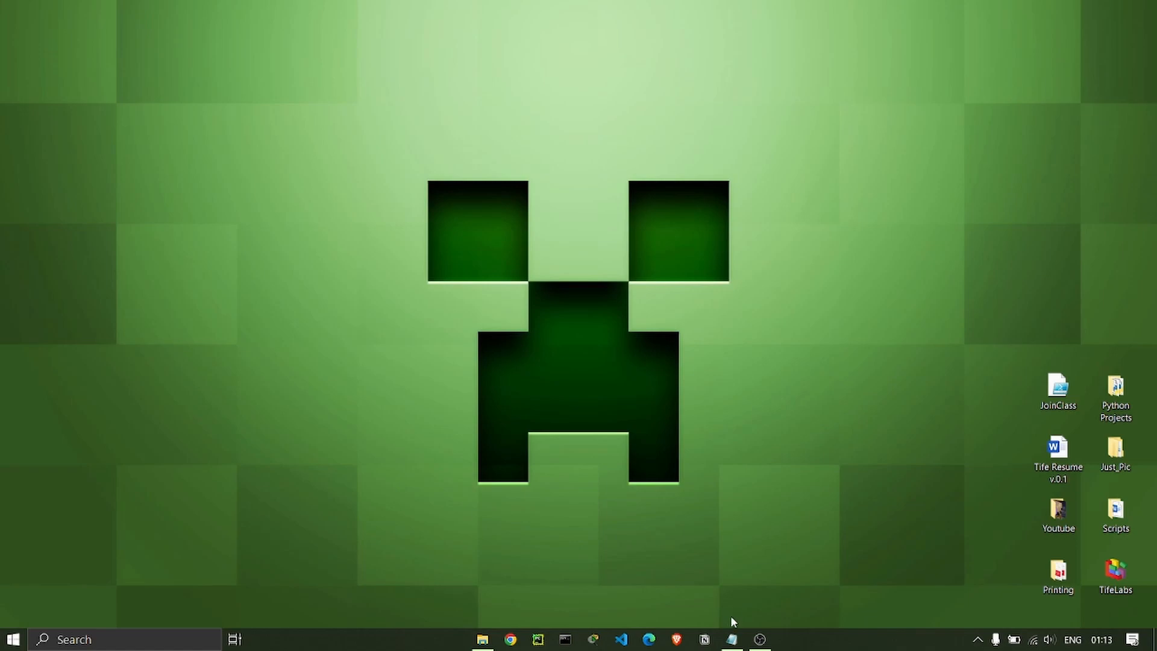
Bring the setup notes back on screen, clear the selection, then hide them again.
click(732, 639)
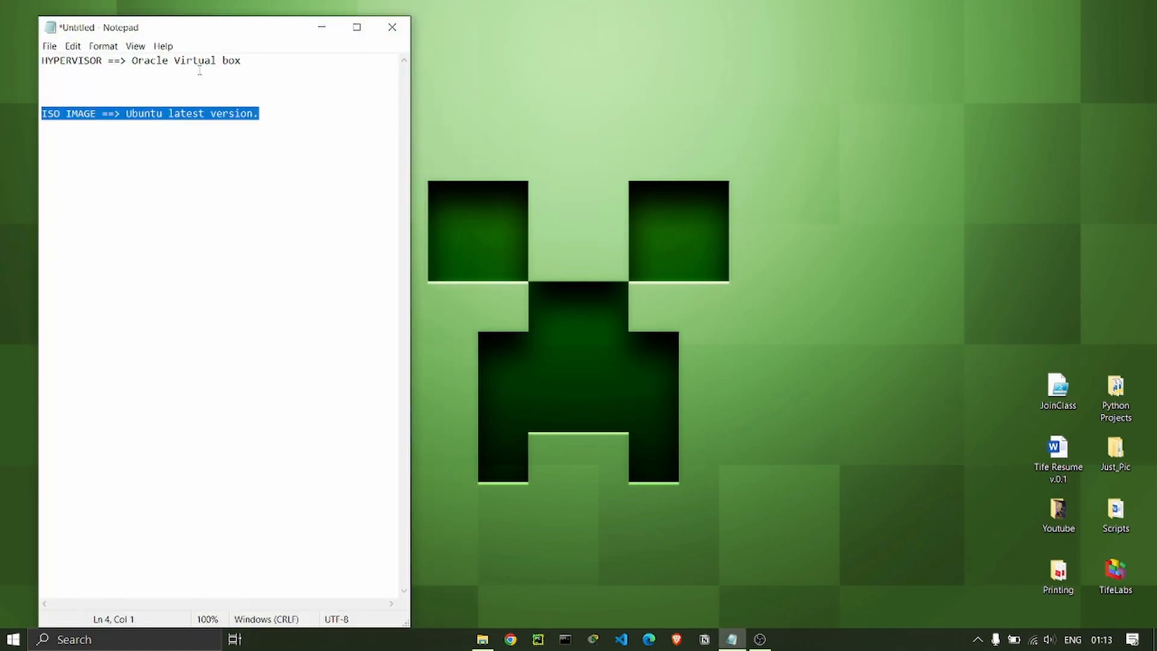
click(202, 147)
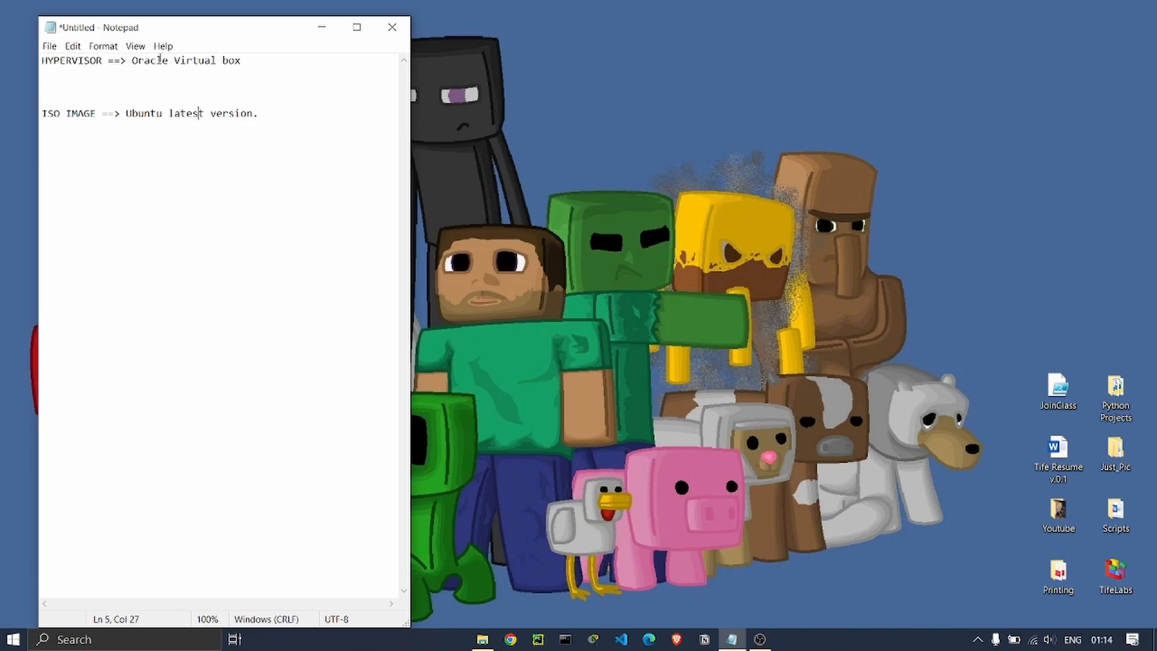
click(320, 28)
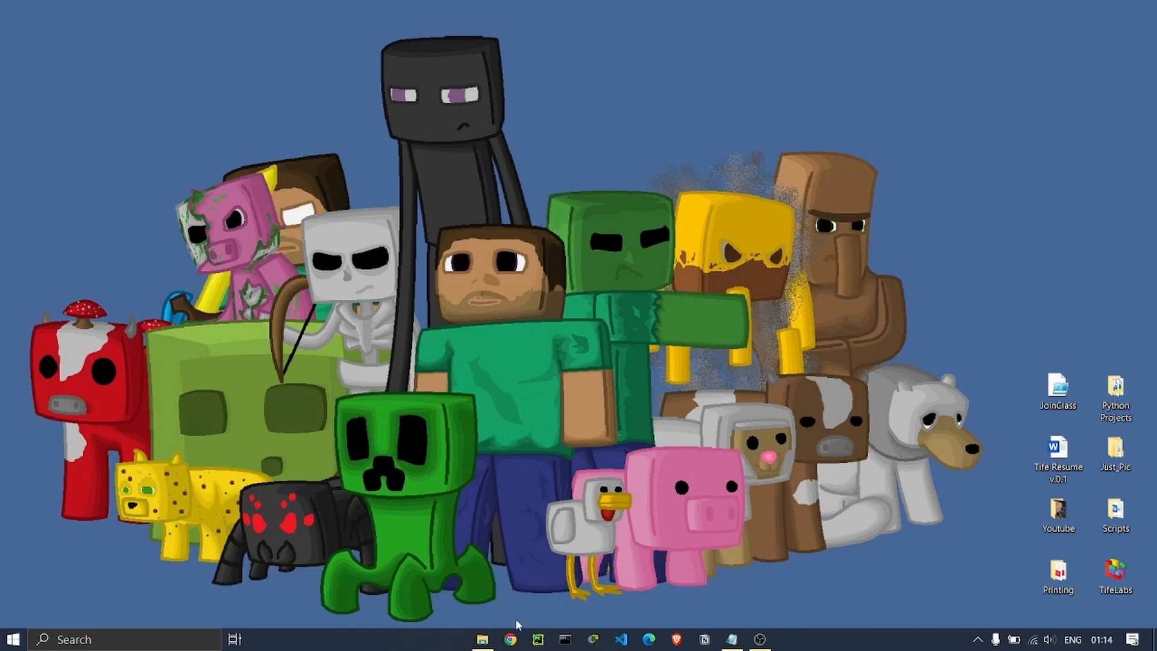
Open Chrome and load virtualbox.org, correcting the mistyped address.
click(509, 640)
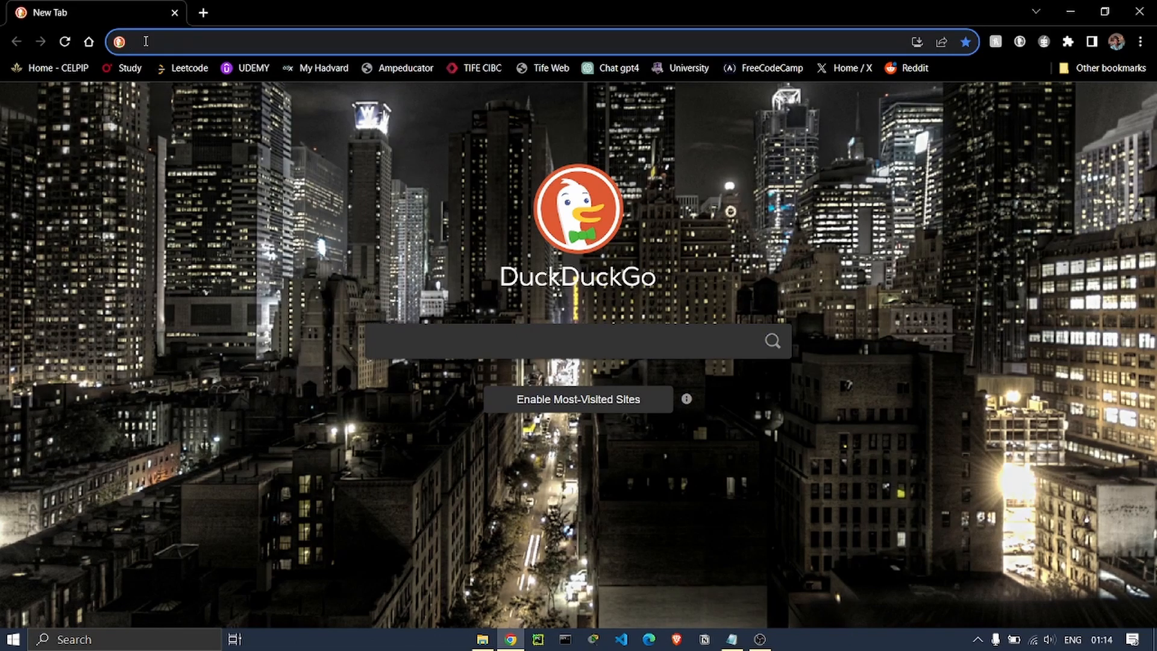
text(vi)
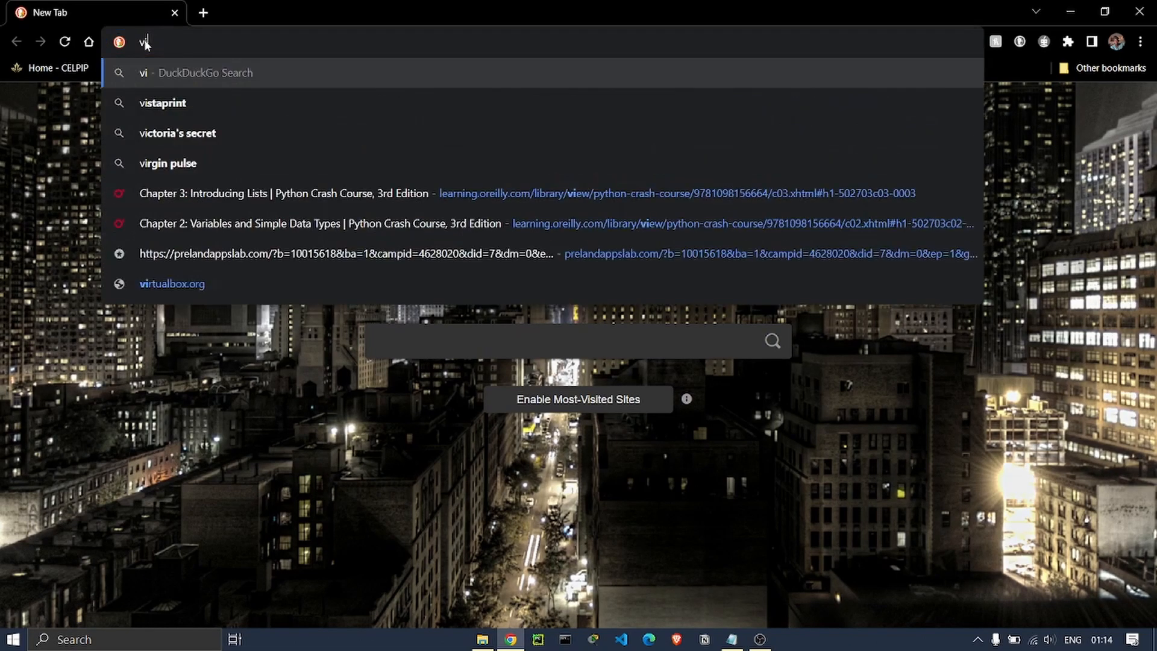
text(rtu)
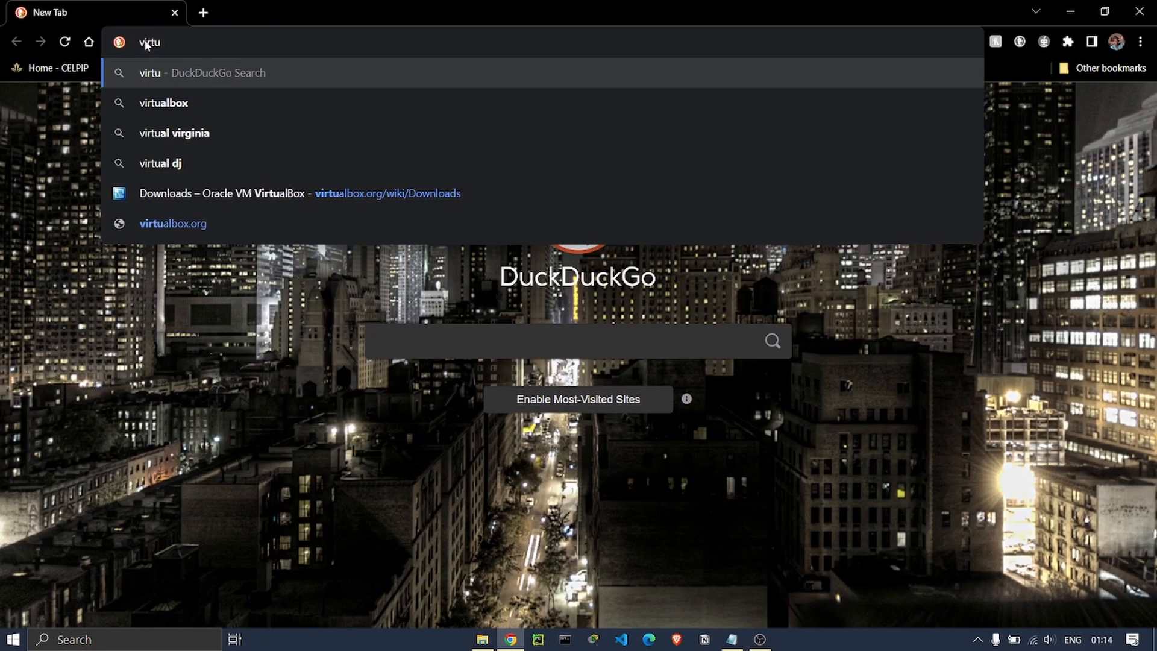
text(albox.p)
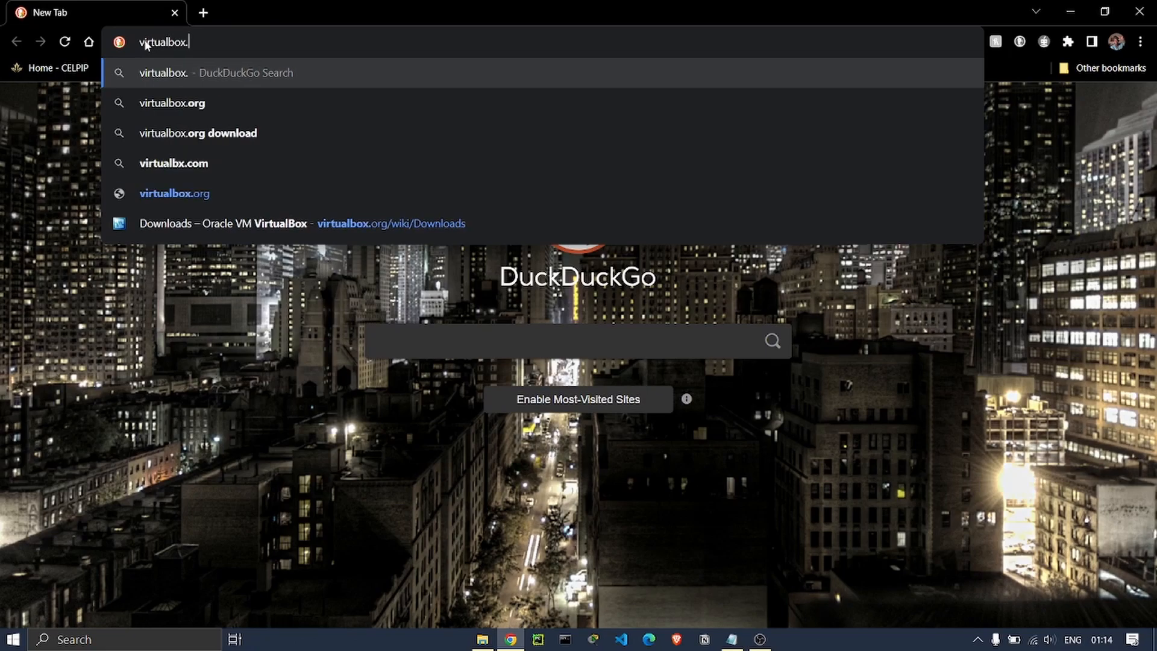
key(BackSpace)
text(org)
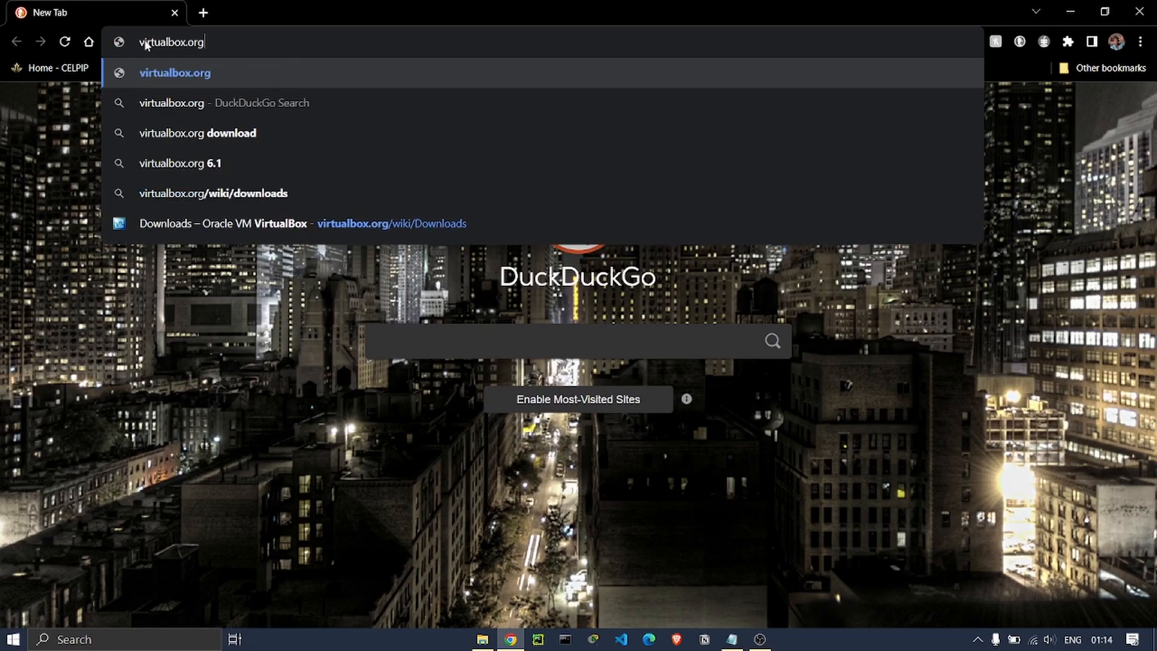
key(Return)
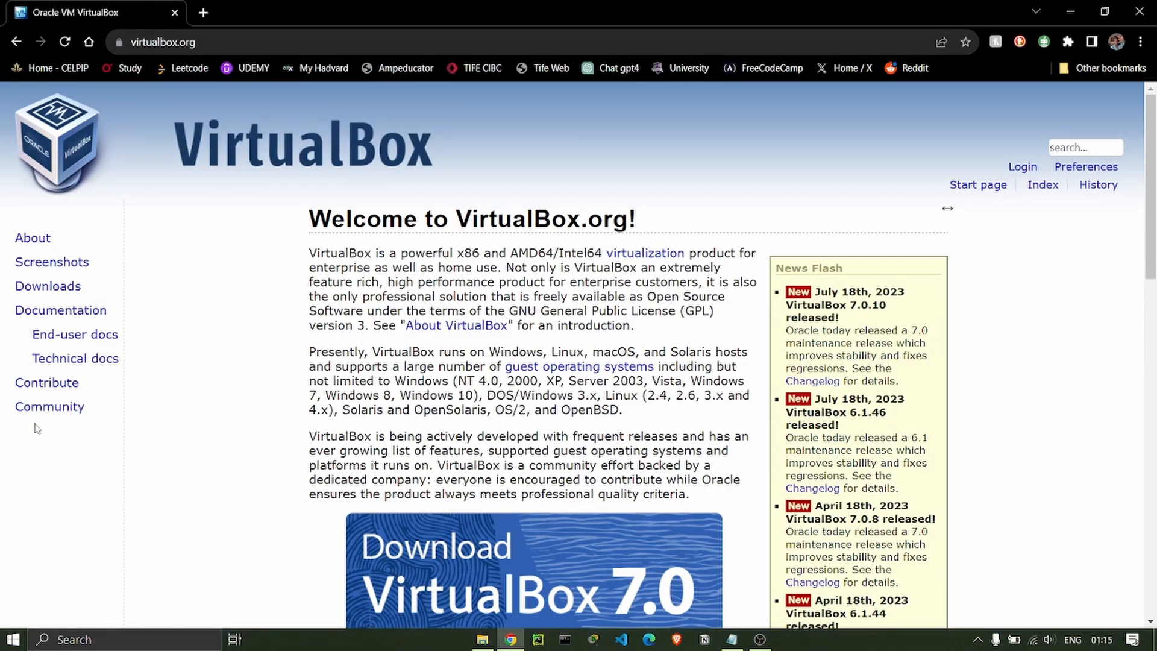
Highlight the VirtualBox.org intro paragraphs, then open the Downloads page for VirtualBox 7.0.10.
ctrl+scroll(33, 426, up, 5)
drag(244, 386, 291, 426)
ctrl+scroll(214, 469, down, 5)
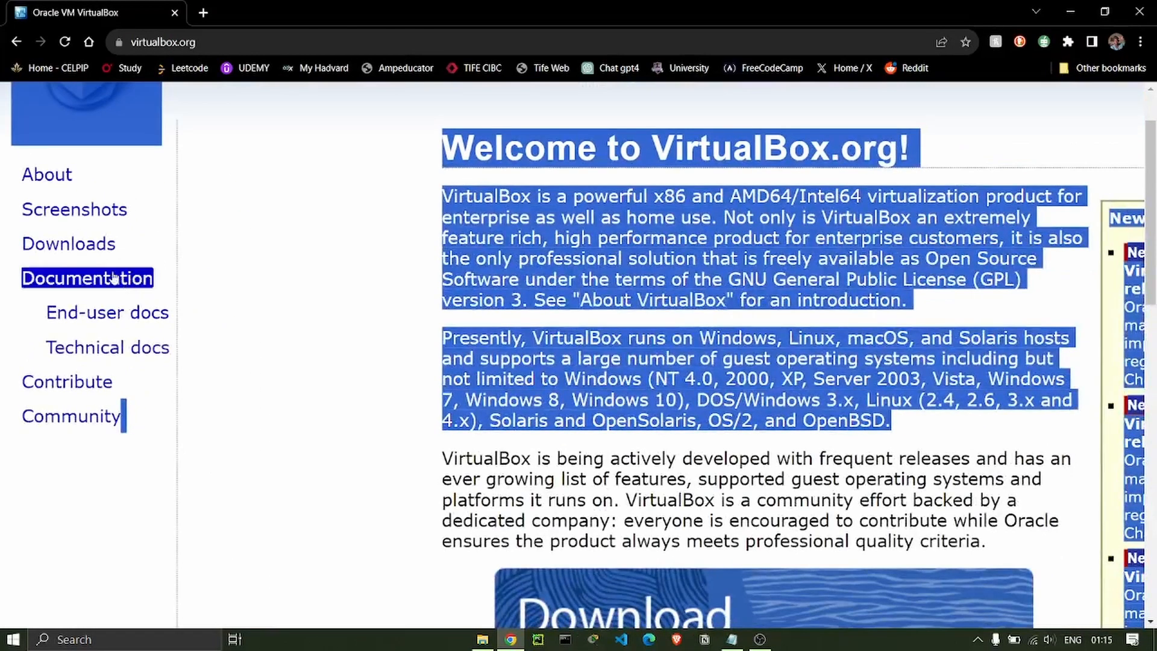
click(94, 245)
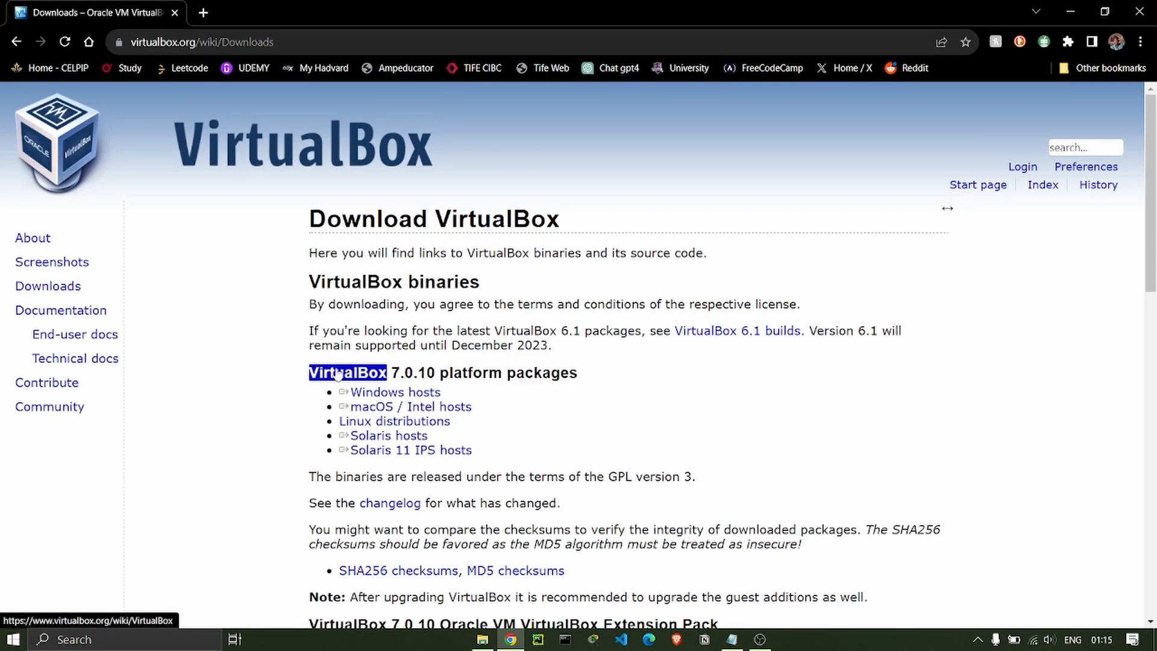
ctrl+scroll(274, 384, up, 2)
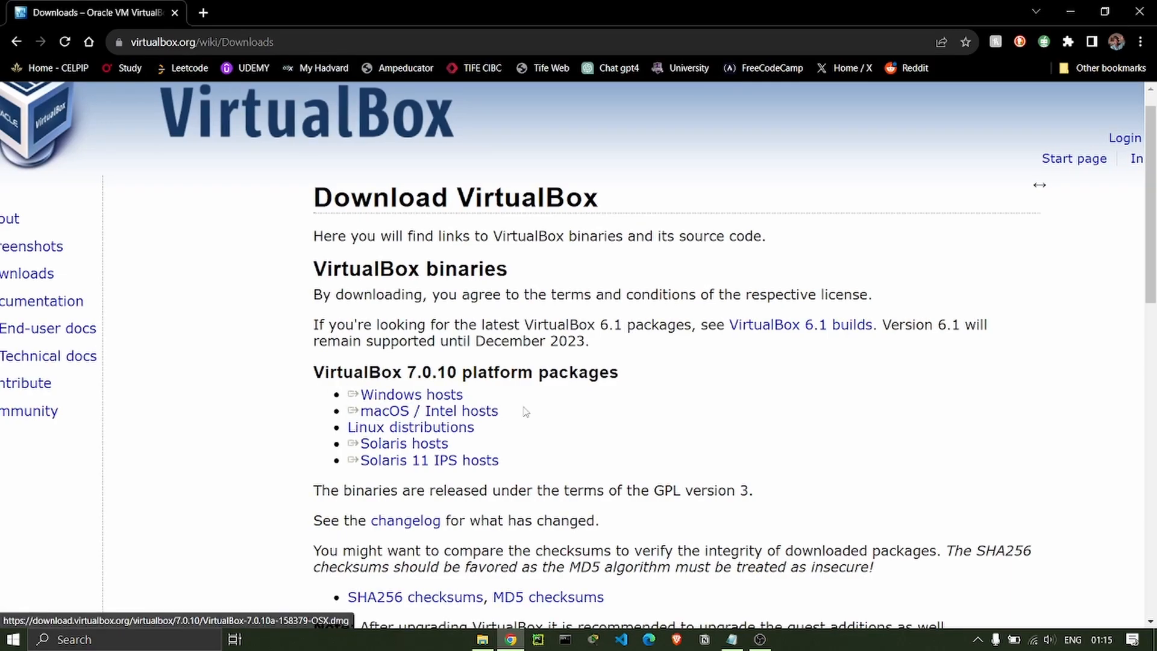
Start the VirtualBox 7.0.10 Windows hosts installer download and check its progress.
scroll(560, 434, up, 2)
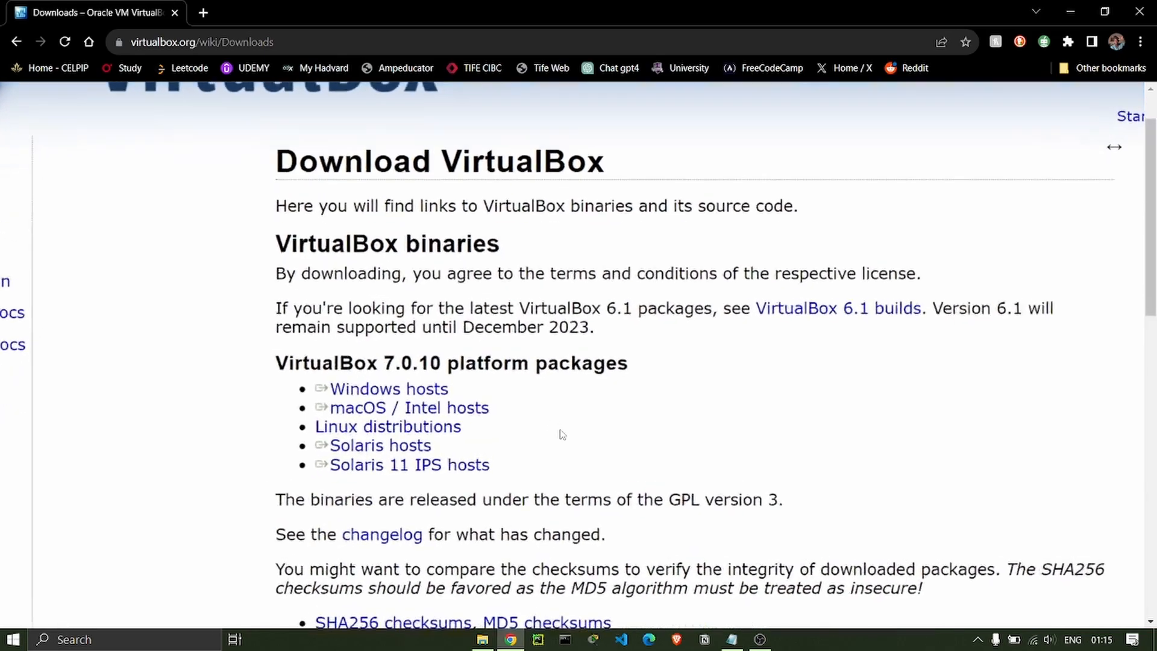
click(365, 392)
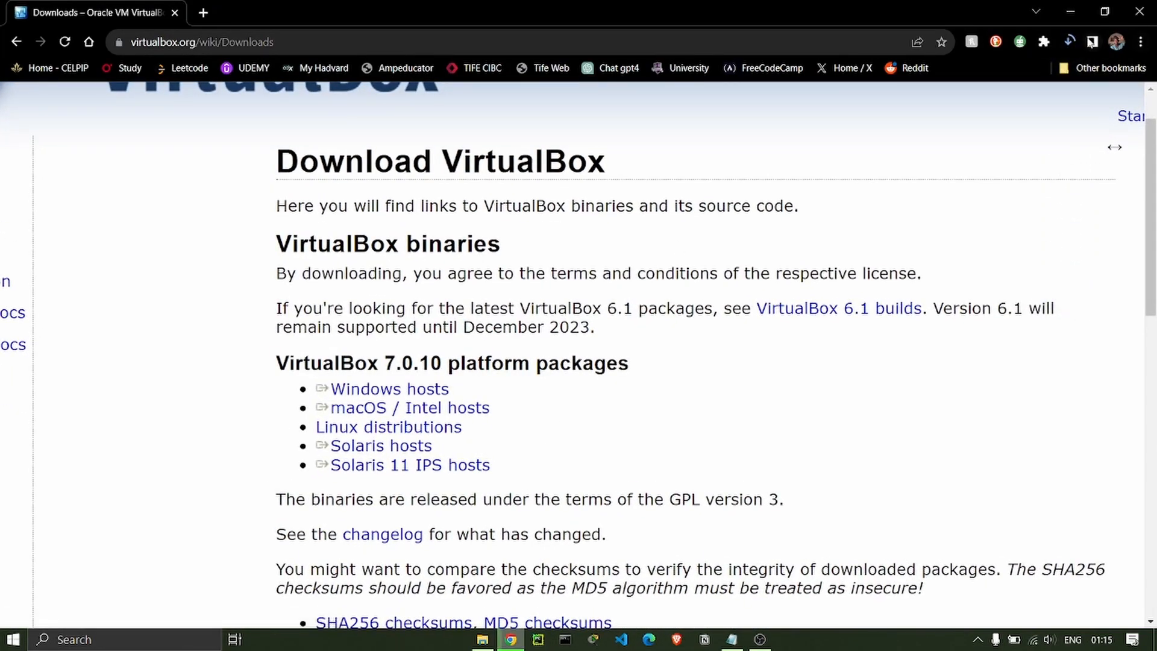
click(1068, 42)
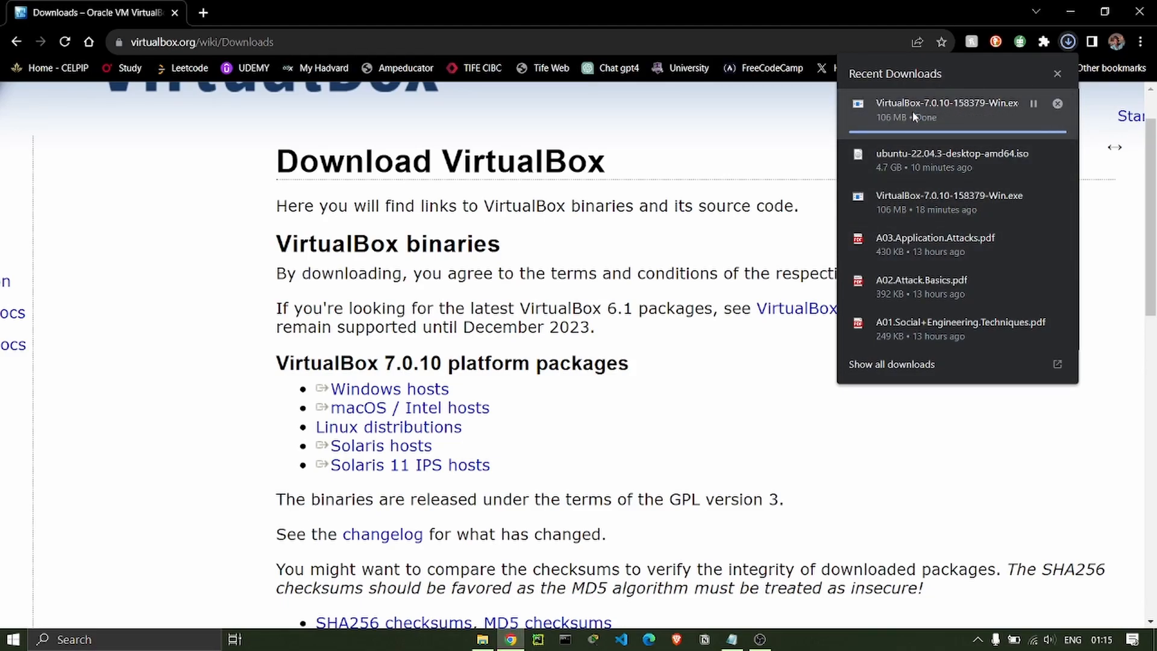
click(720, 381)
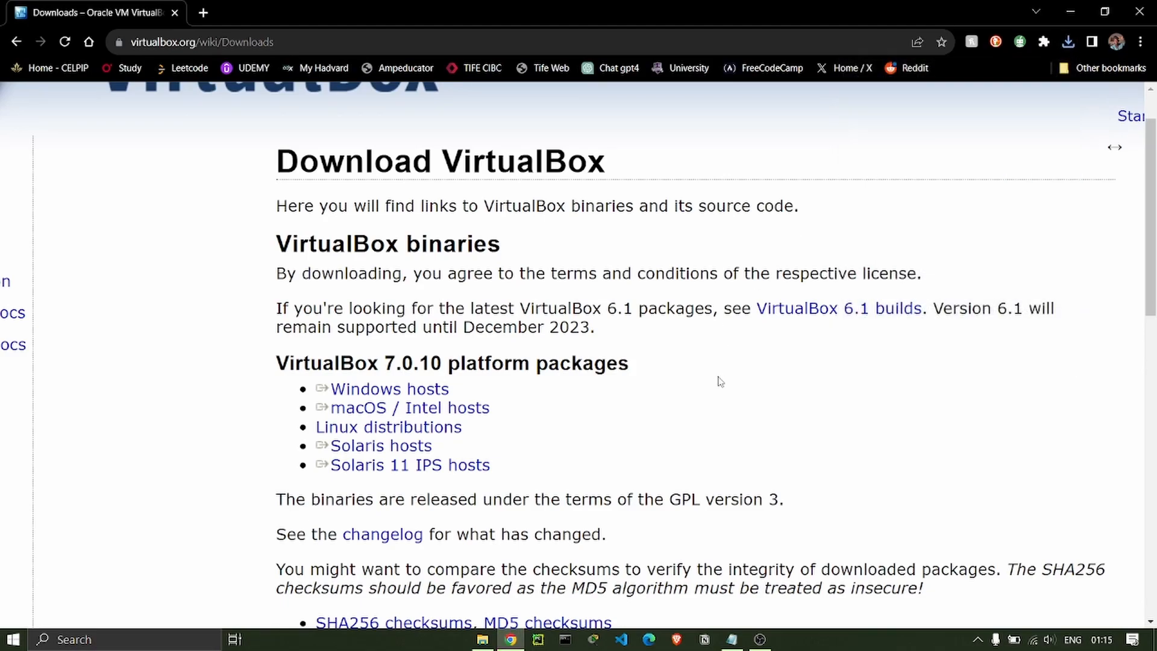
Try downloading the Extension Pack for all supported platforms, then minimize Chrome.
scroll(720, 382, down, 3)
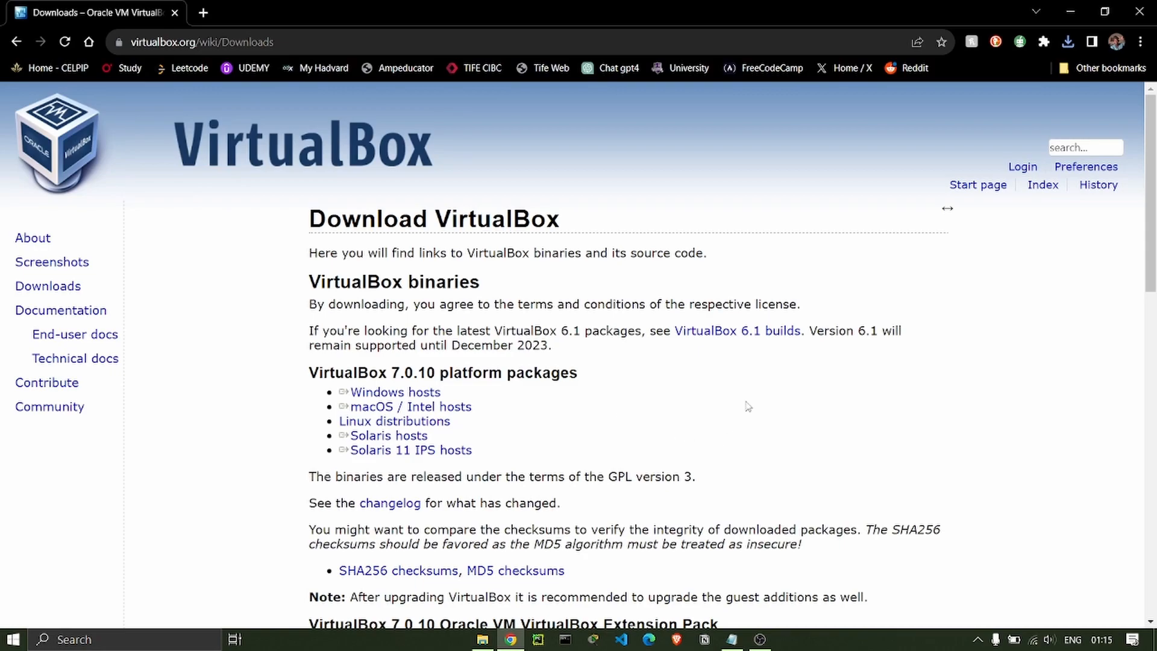
drag(1151, 212, 1154, 308)
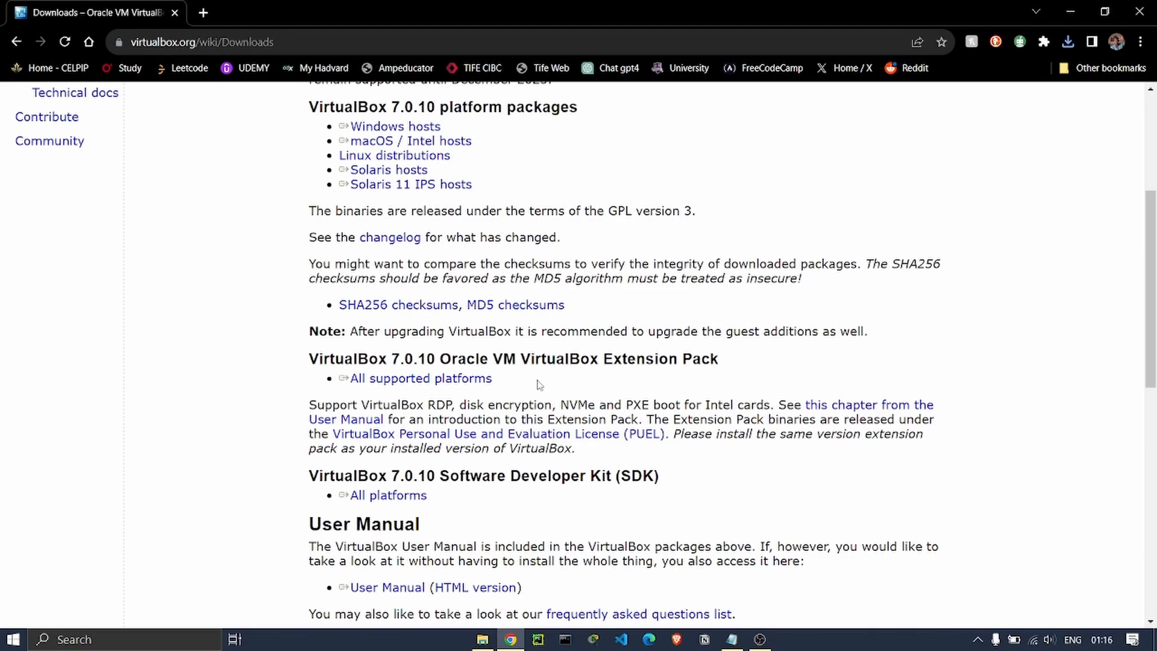
scroll(537, 380, up, 2)
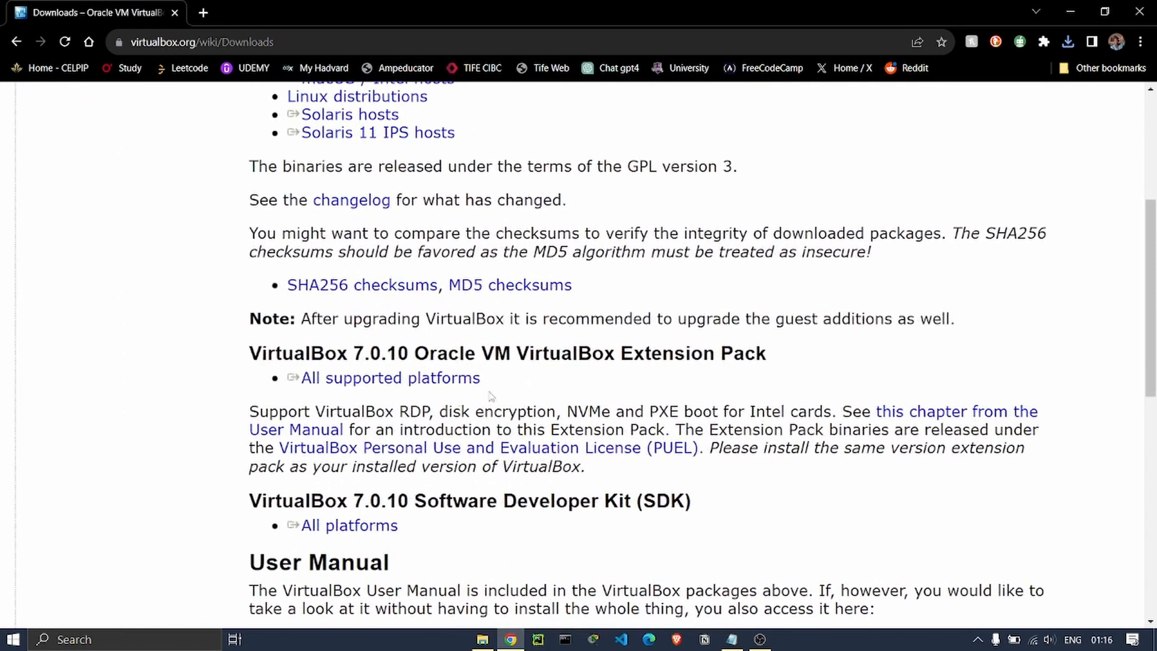
click(382, 381)
click(1070, 11)
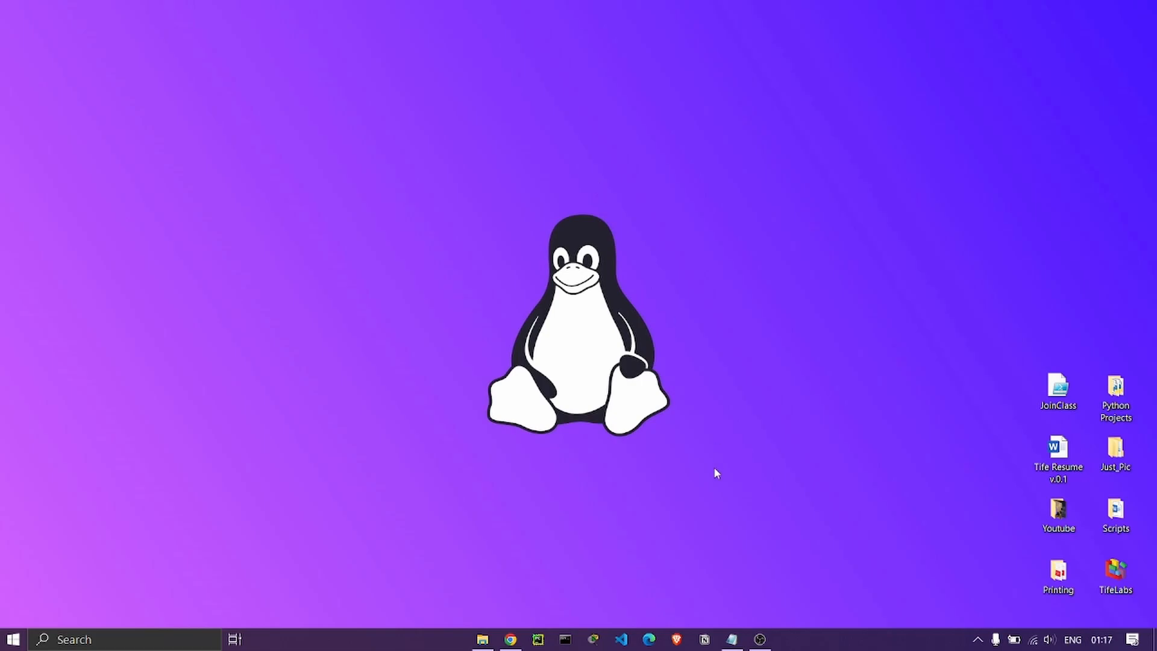
Highlight the Ubuntu latest-version line in the Notepad notes, then return to Chrome's Downloads page.
click(734, 637)
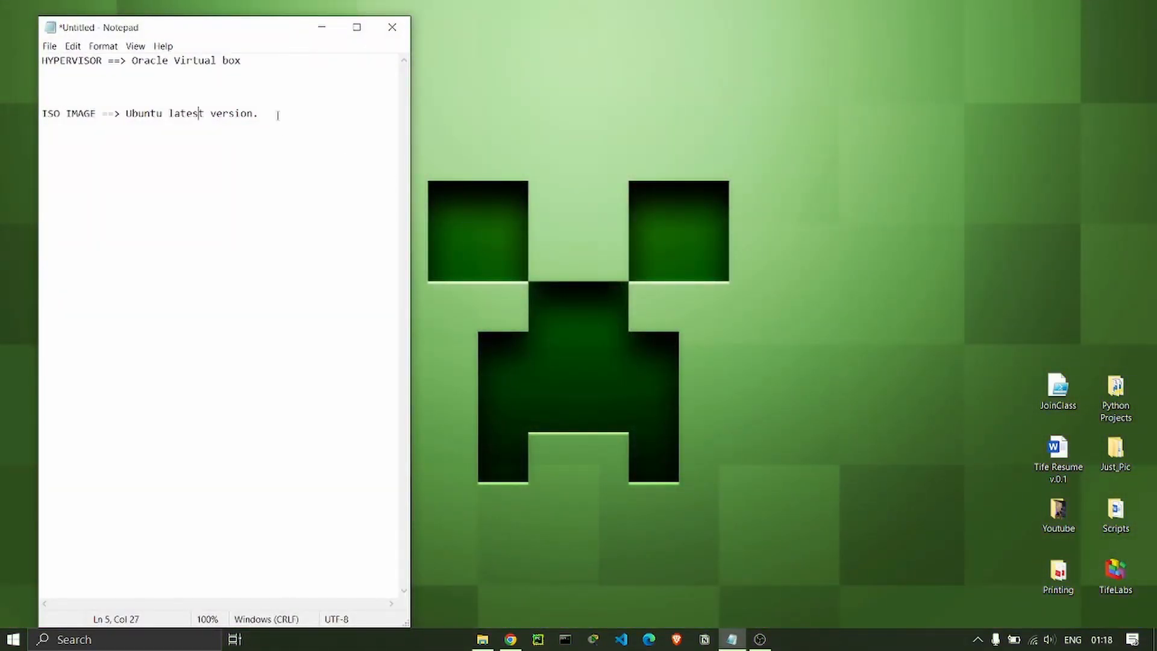
drag(277, 116, 132, 108)
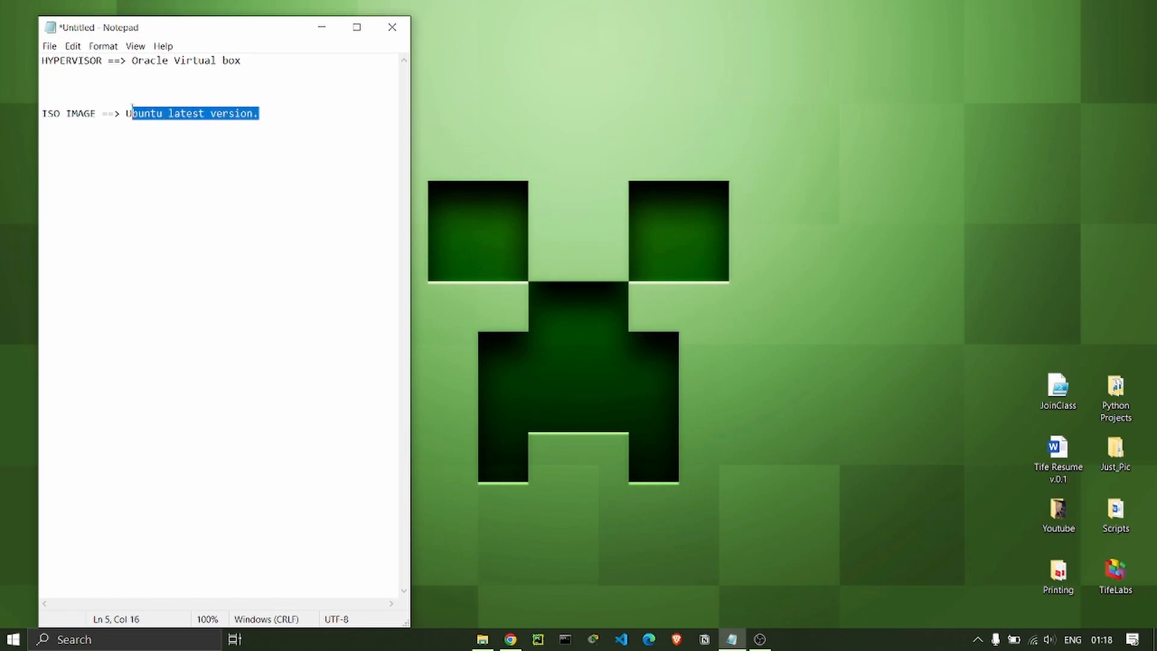
click(322, 27)
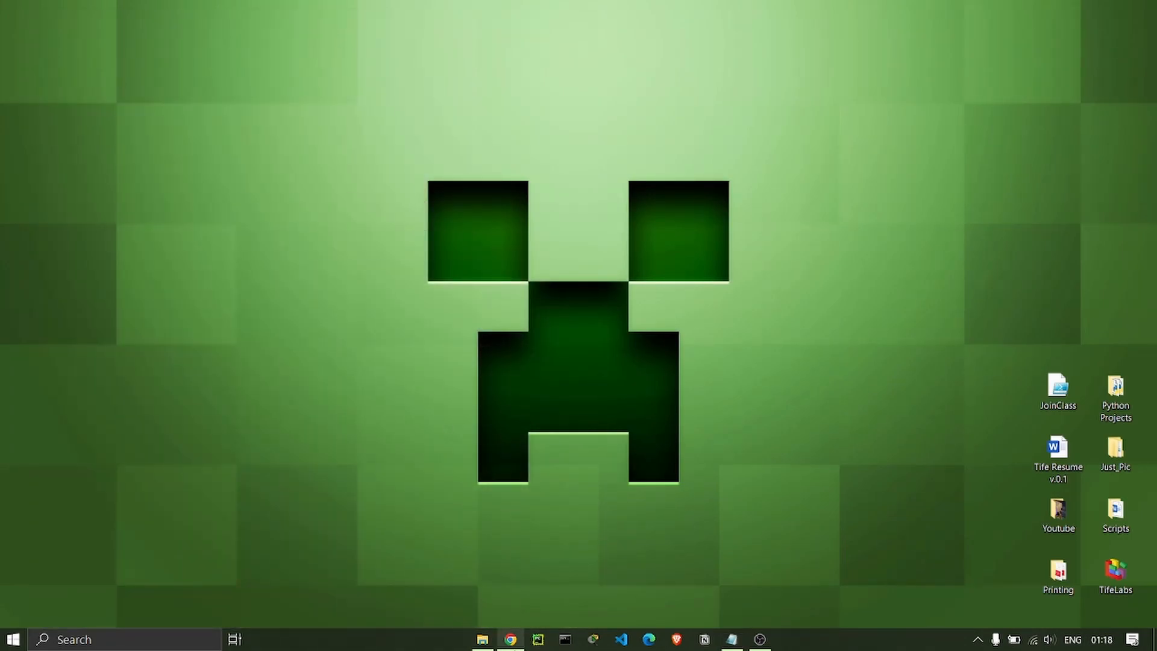
click(511, 639)
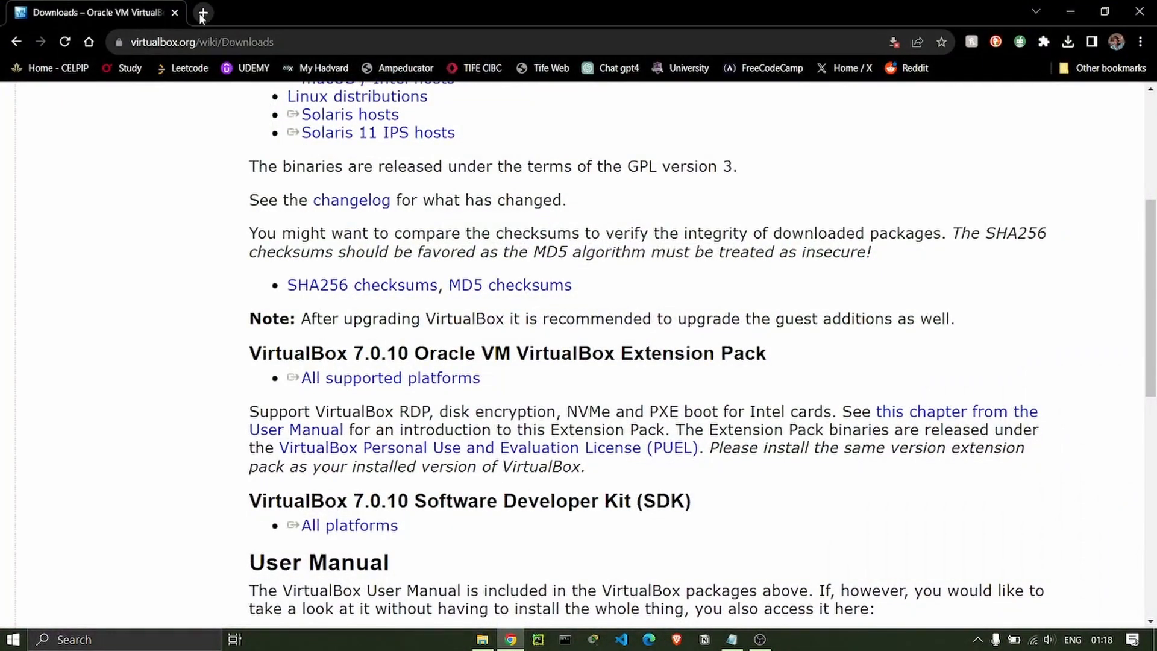
Search 'download ubuntu' in a new tab and open the 'Get Ubuntu | Download | Ubuntu' result.
click(202, 12)
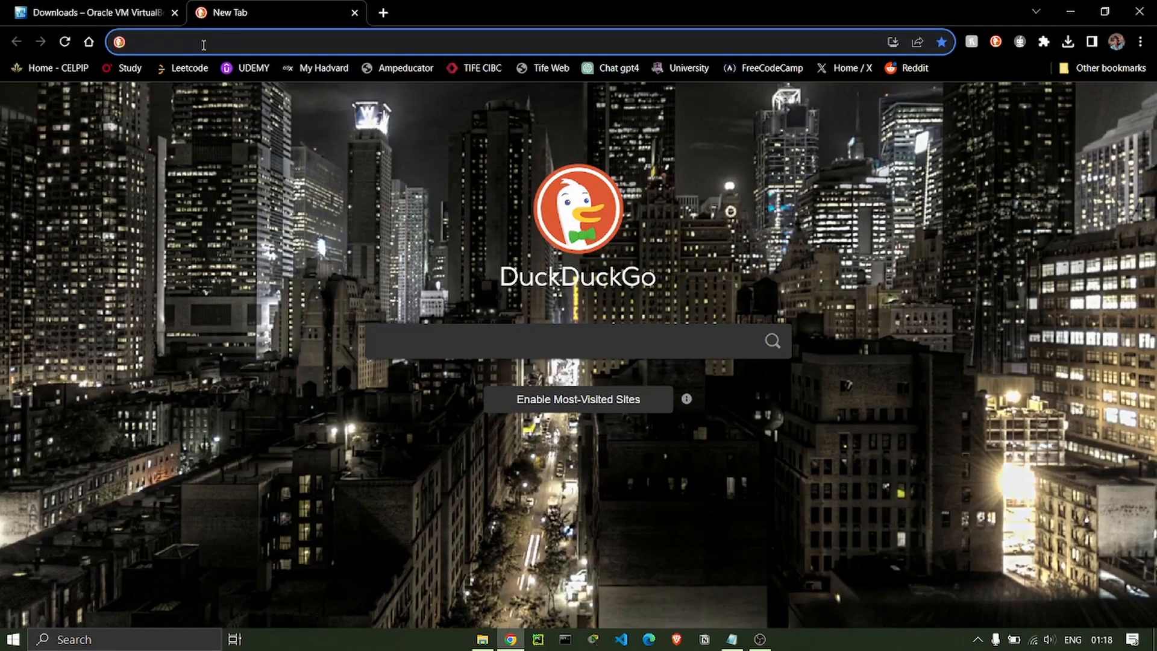
text(do)
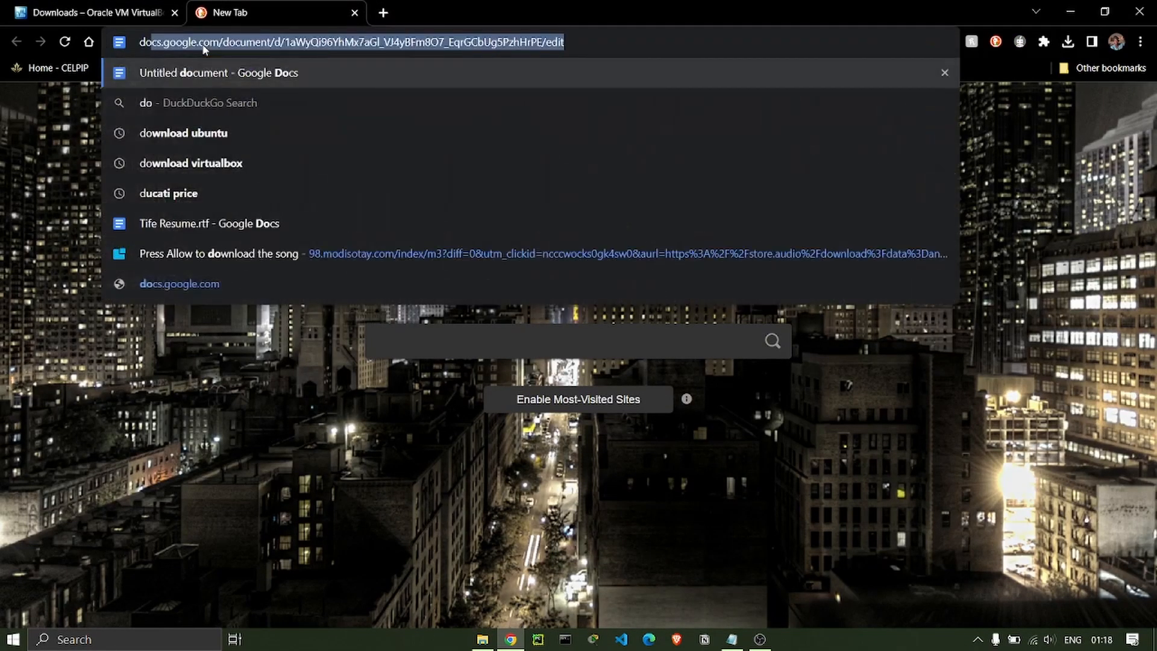
text(wn)
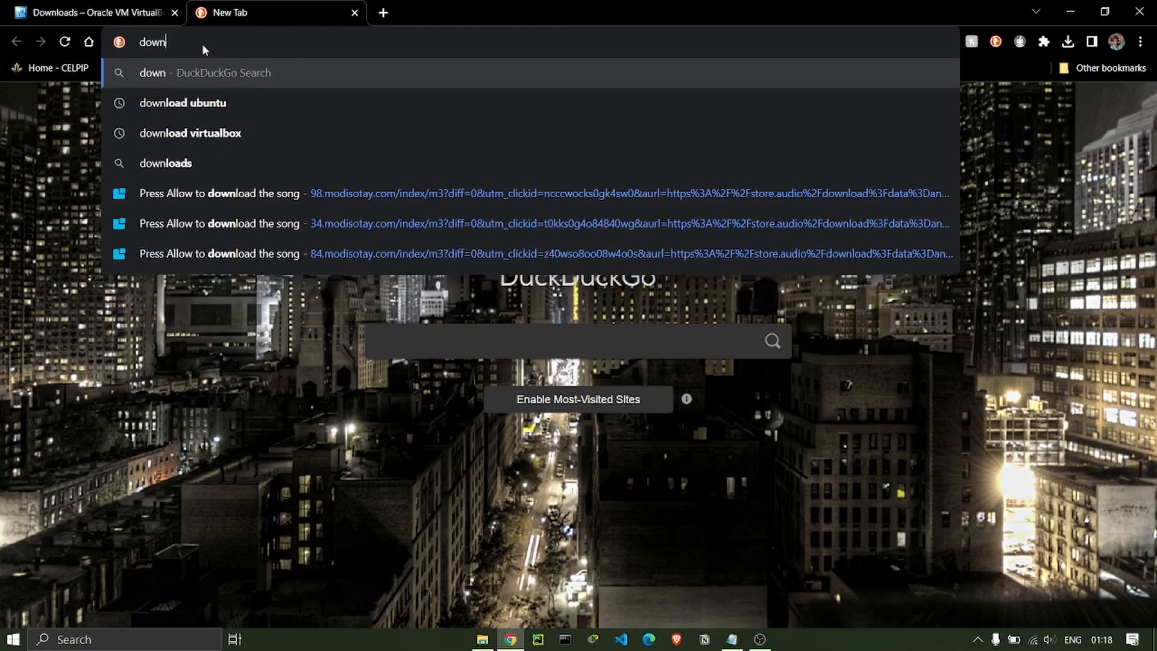
text(load ubun)
key(BackSpace)
text(buntu)
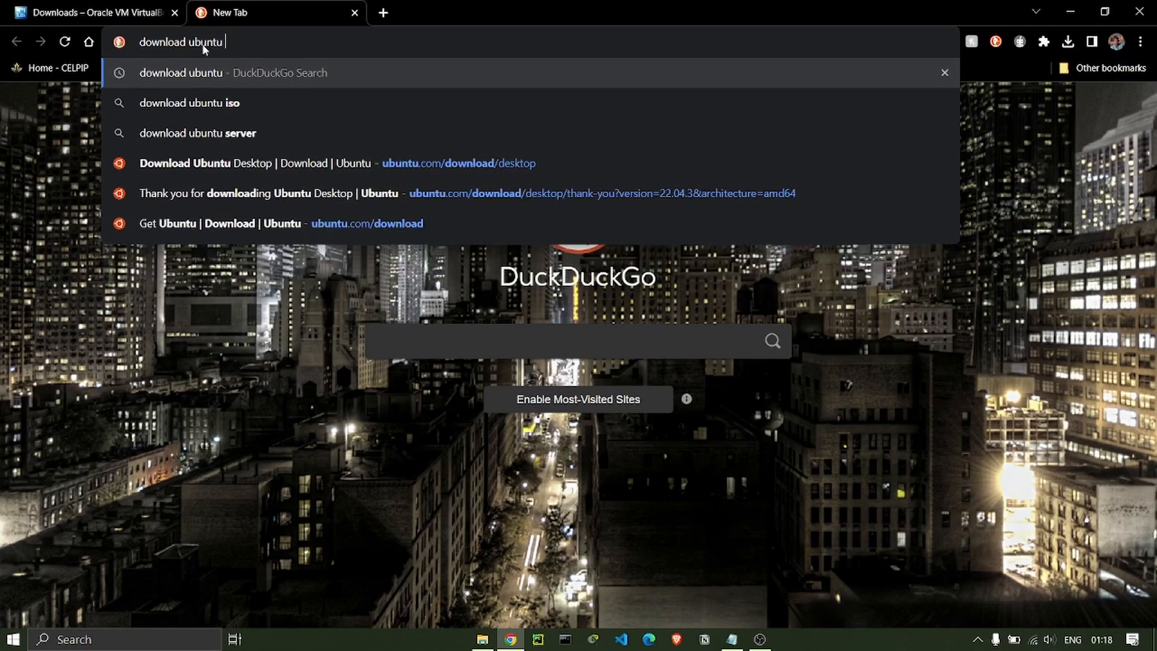
key(Return)
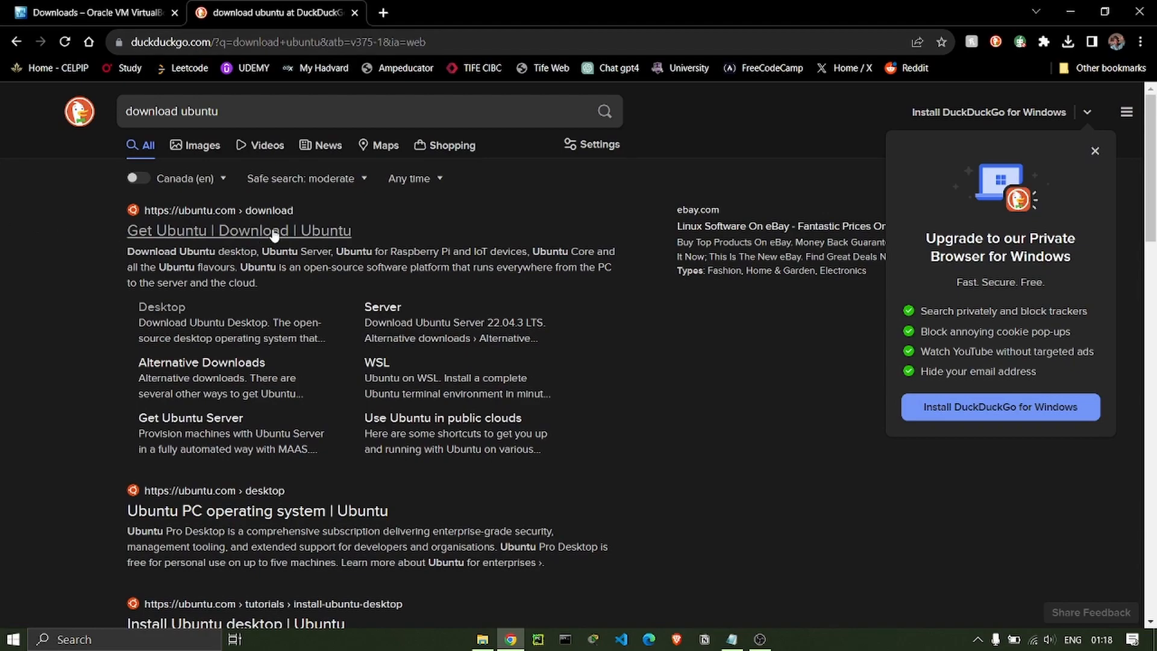
click(253, 235)
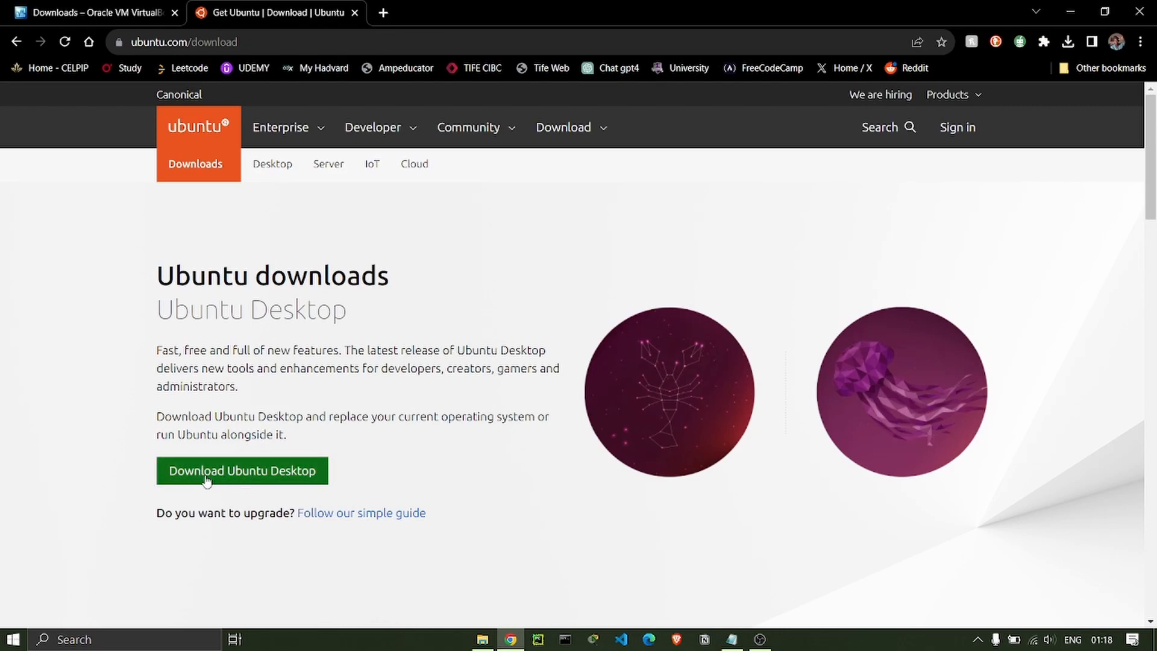
Go to the Ubuntu Desktop page and start the Ubuntu 22.04.3 LTS download.
click(261, 476)
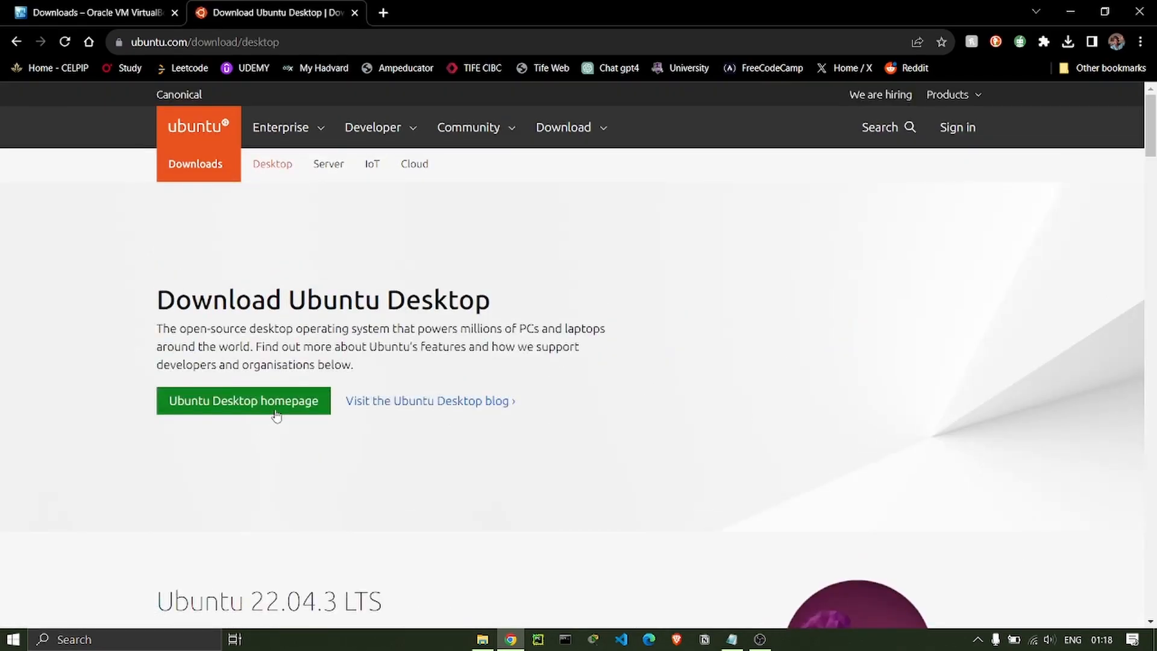
drag(1152, 118, 1153, 158)
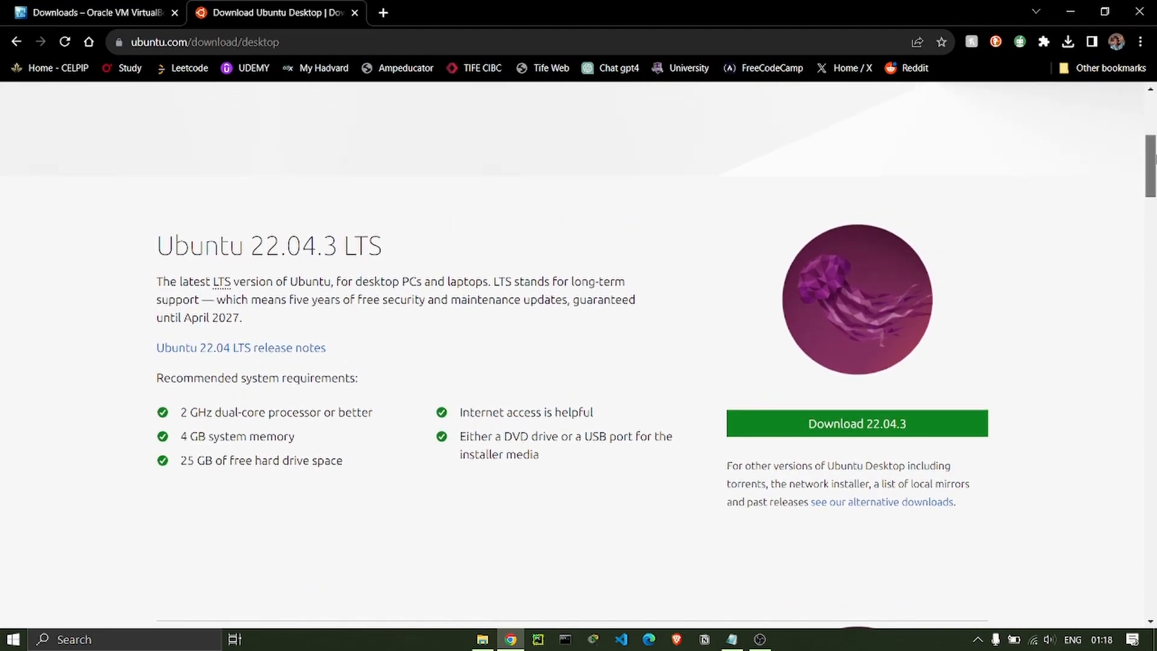
mouse_move(1154, 158)
mouse_down()
mouse_move(1151, 207)
mouse_move(1150, 167)
mouse_up()
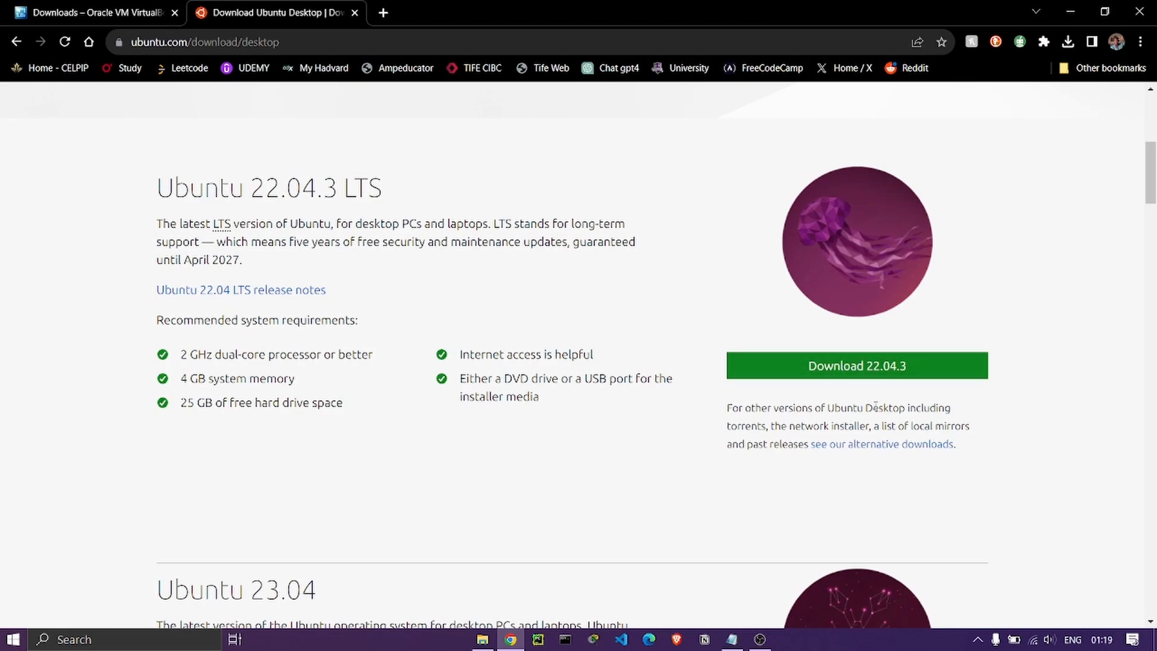
scroll(877, 483, up, 5)
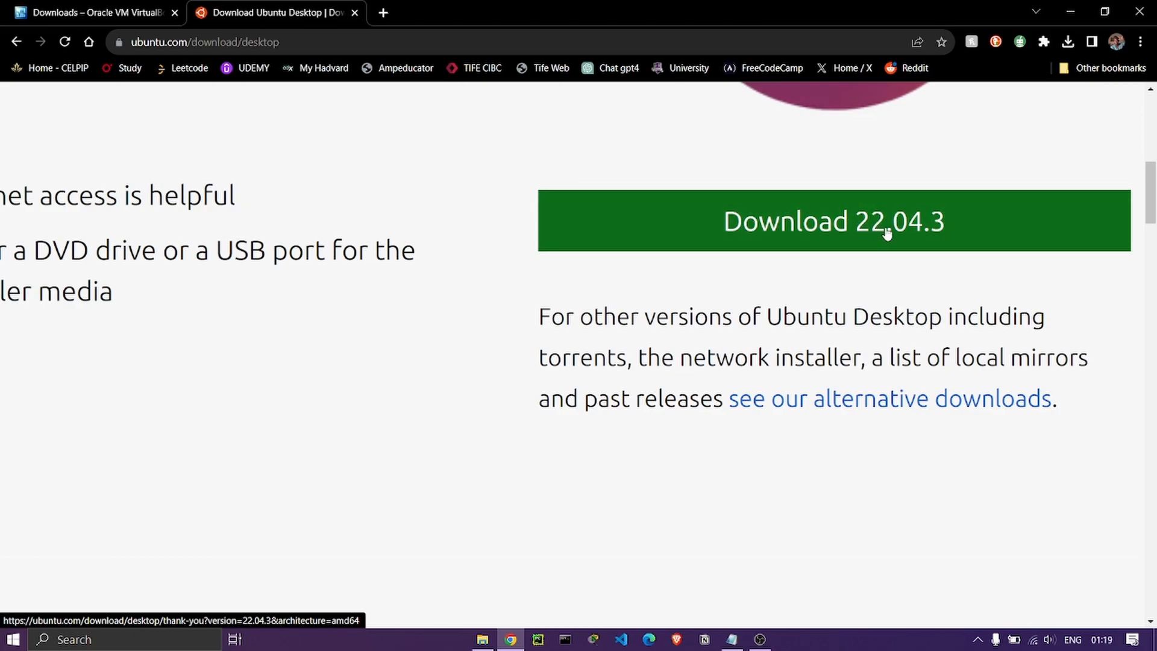
click(1017, 197)
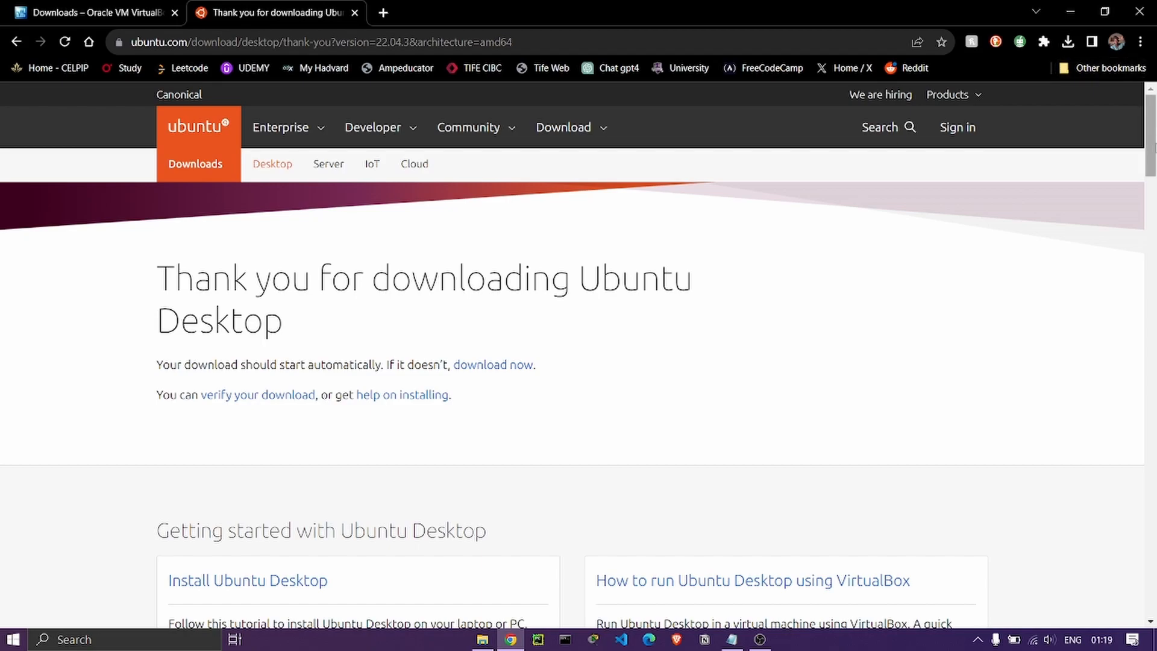
Pause the ubuntu-22.04.3 ISO download from Chrome's recent downloads list.
mouse_move(1154, 140)
mouse_down()
mouse_move(1154, 167)
mouse_move(1153, 135)
mouse_up()
click(1070, 41)
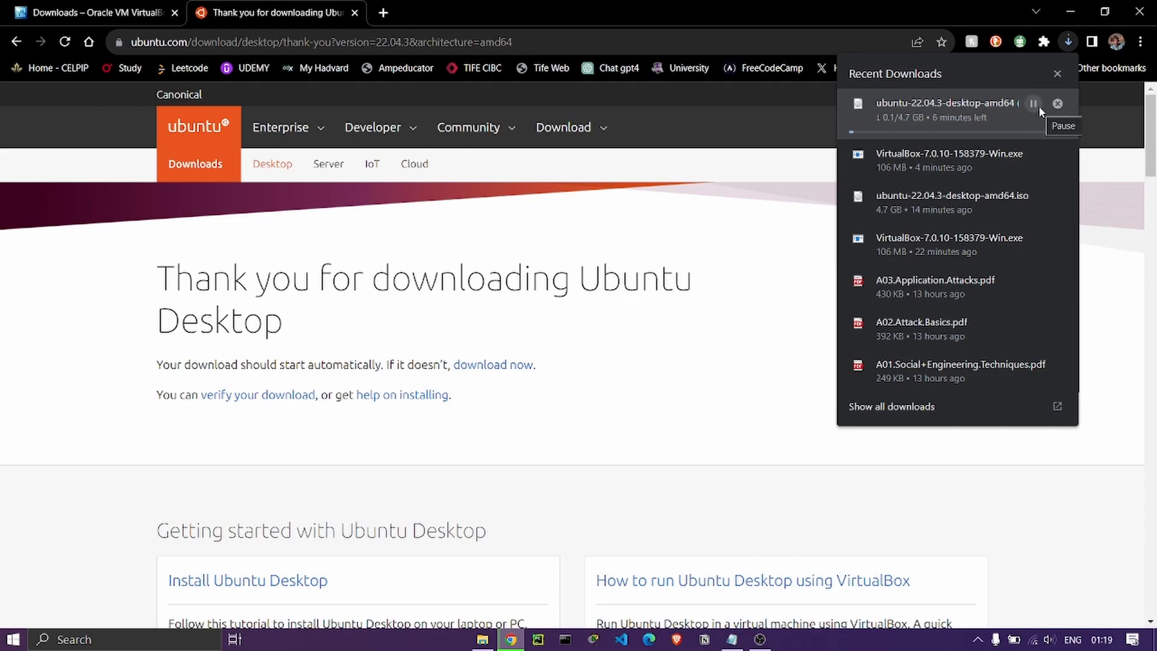
click(1039, 106)
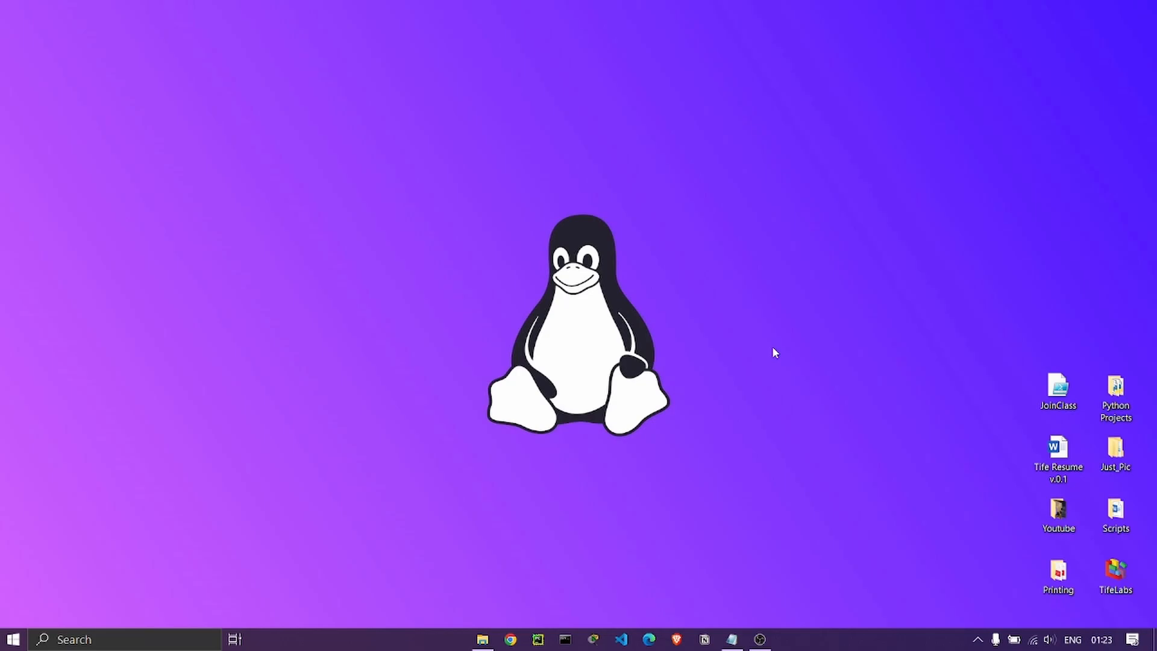
Run the VirtualBox-7.0.10-158379-Win installer from Downloads and approve the UAC prompt.
click(482, 639)
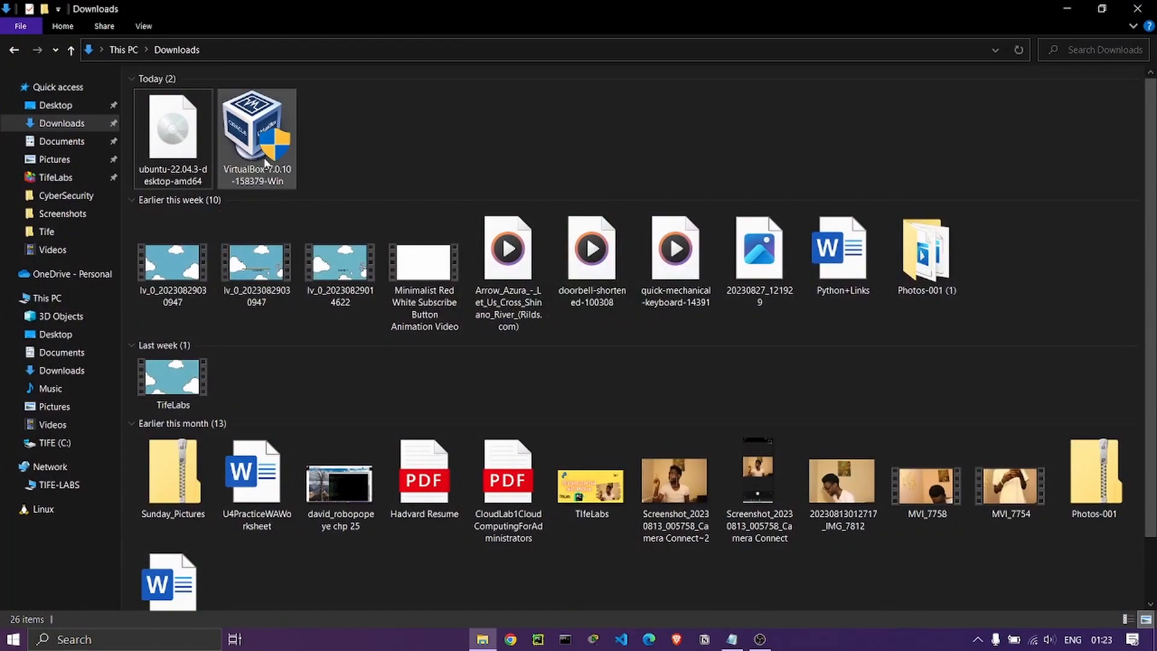
double_click(266, 162)
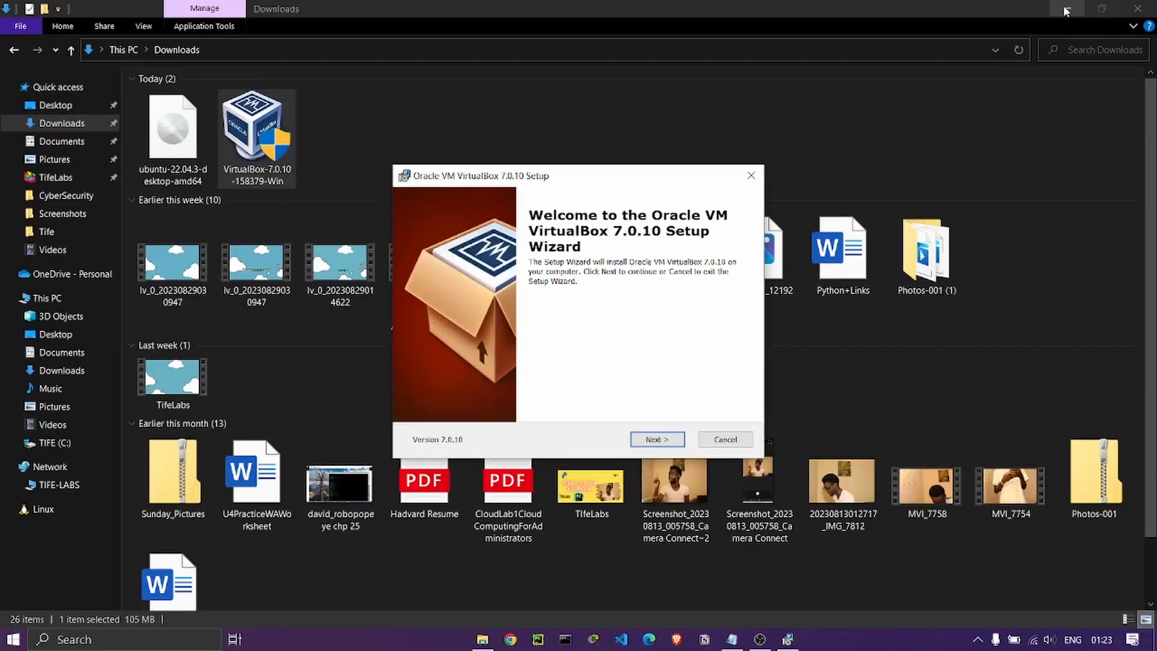
click(1064, 8)
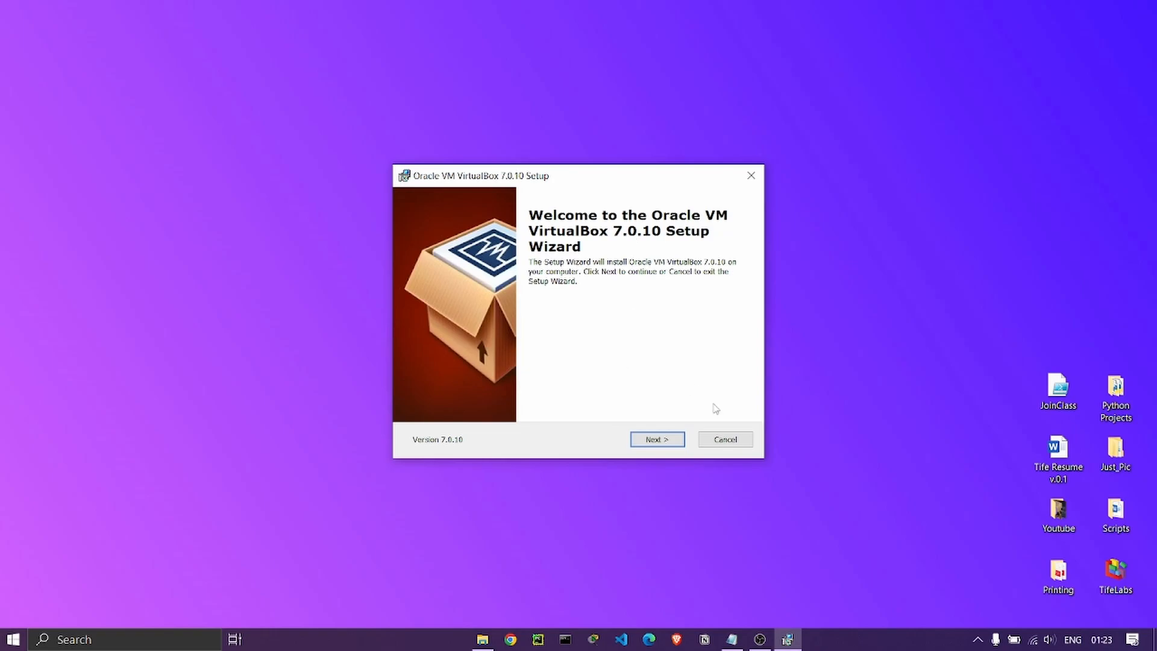
Install VirtualBox 7.0.10 with default features, accepting network and Python warnings, then launch it.
click(658, 439)
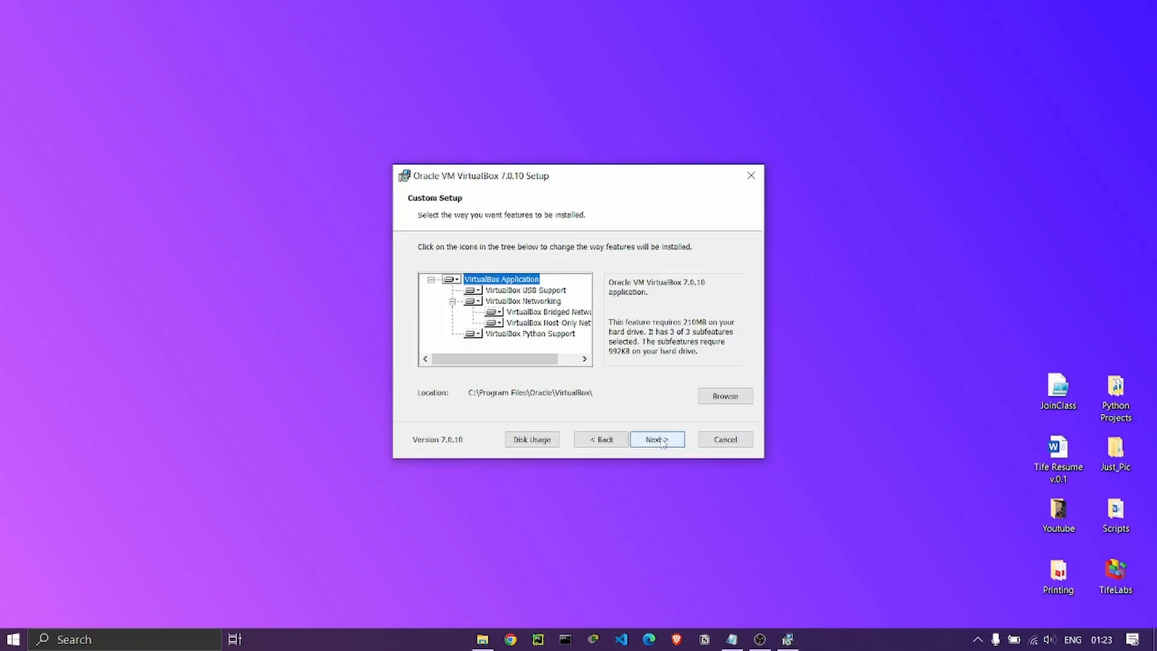
click(658, 440)
click(658, 439)
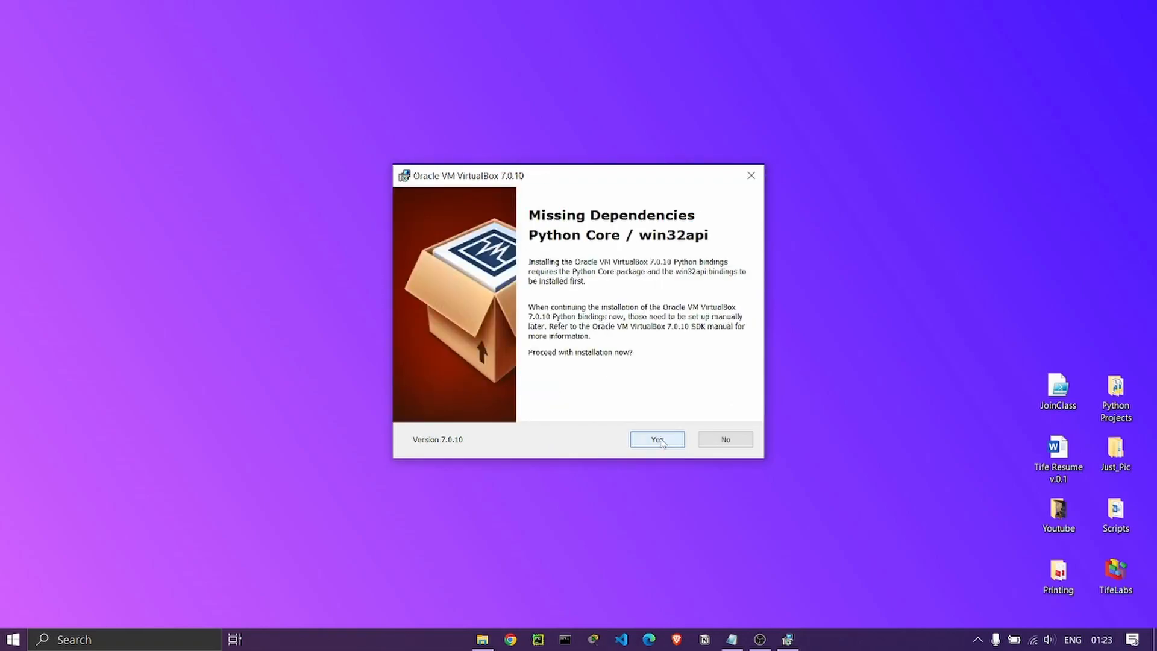
click(658, 439)
click(666, 439)
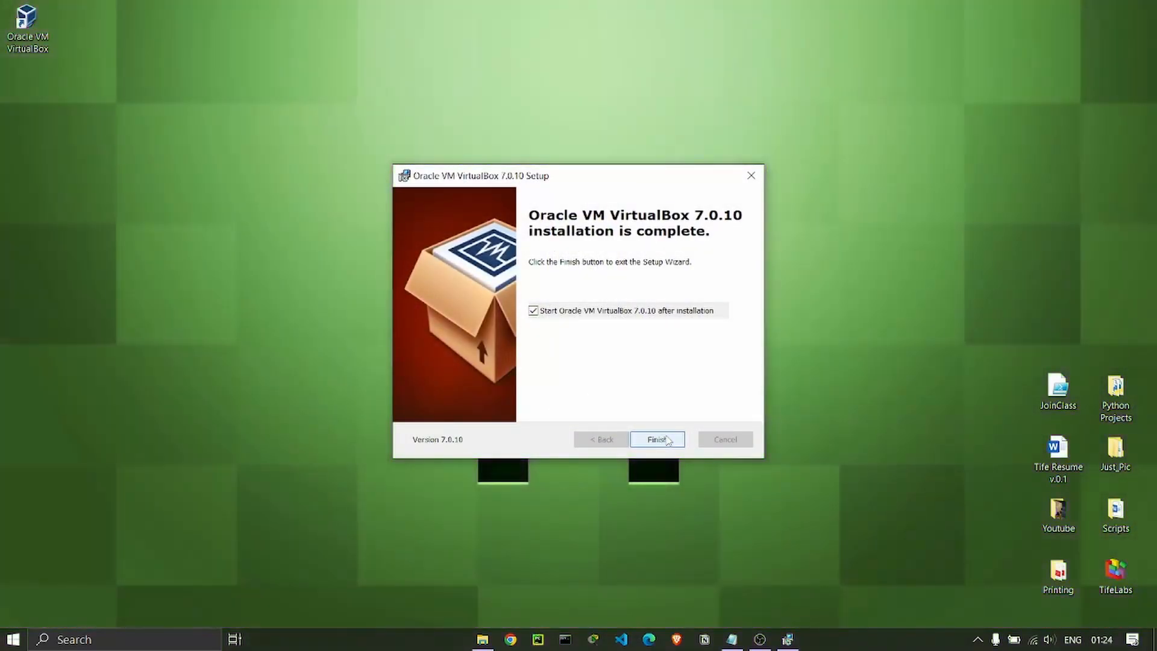
click(657, 439)
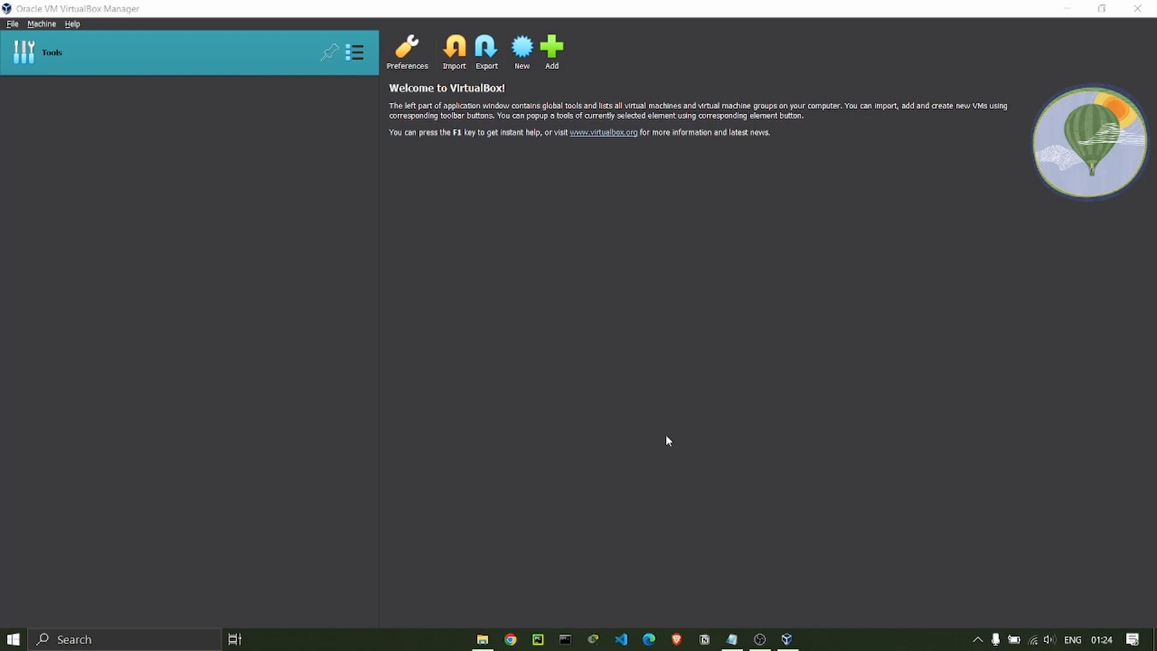
click(482, 639)
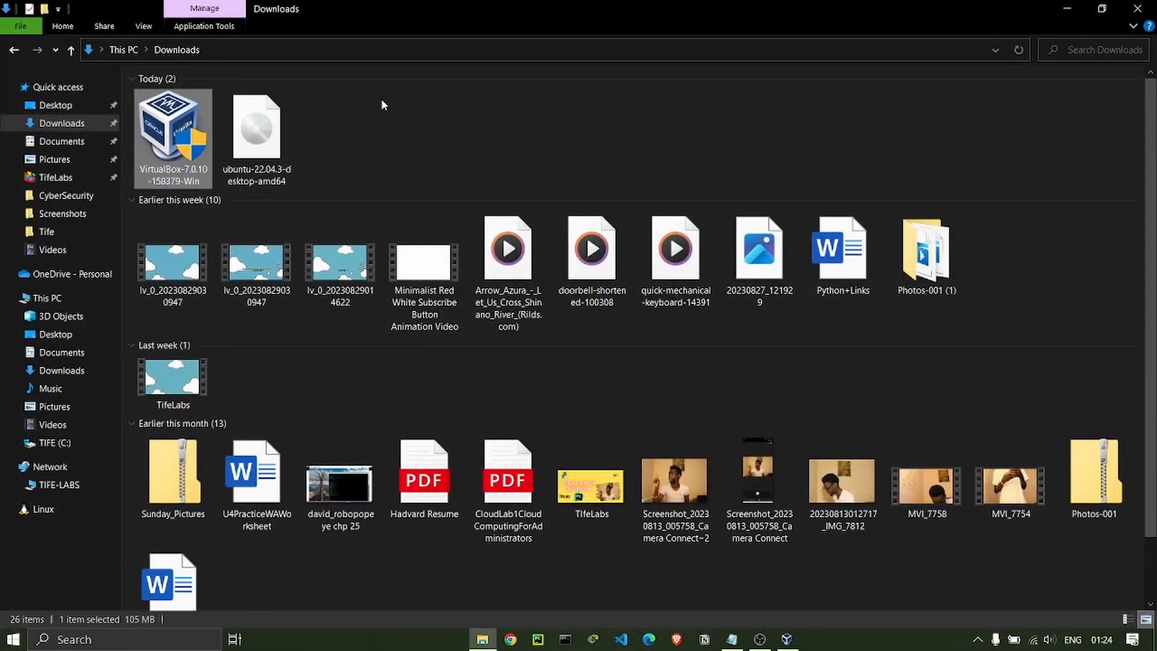
drag(290, 154, 261, 173)
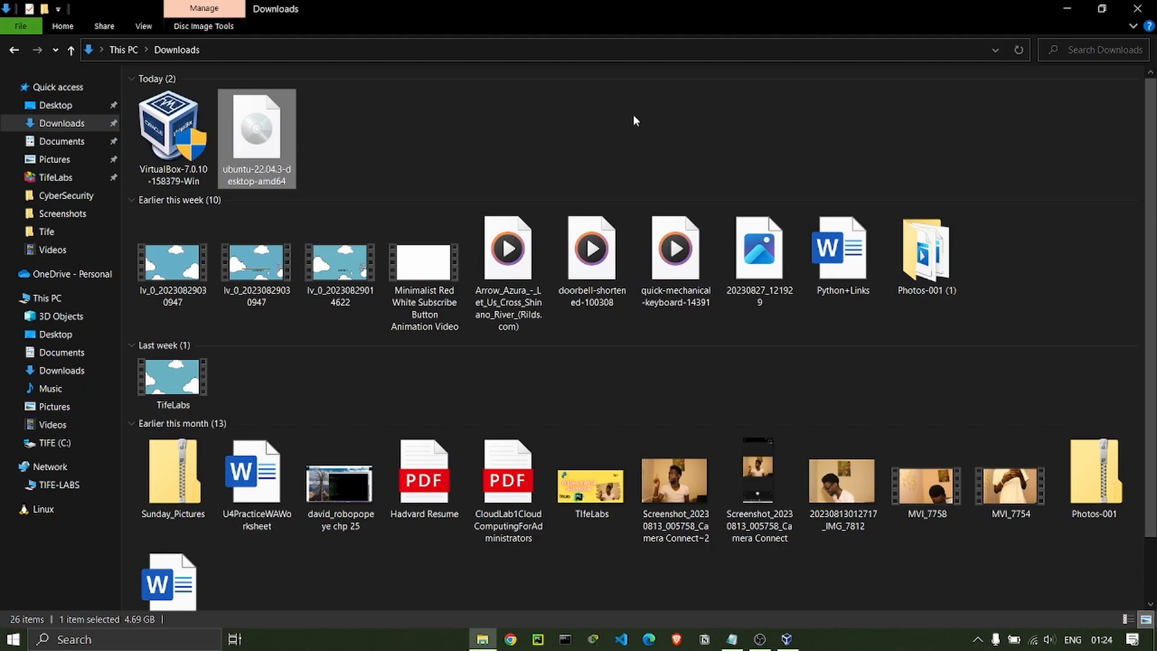
click(1068, 7)
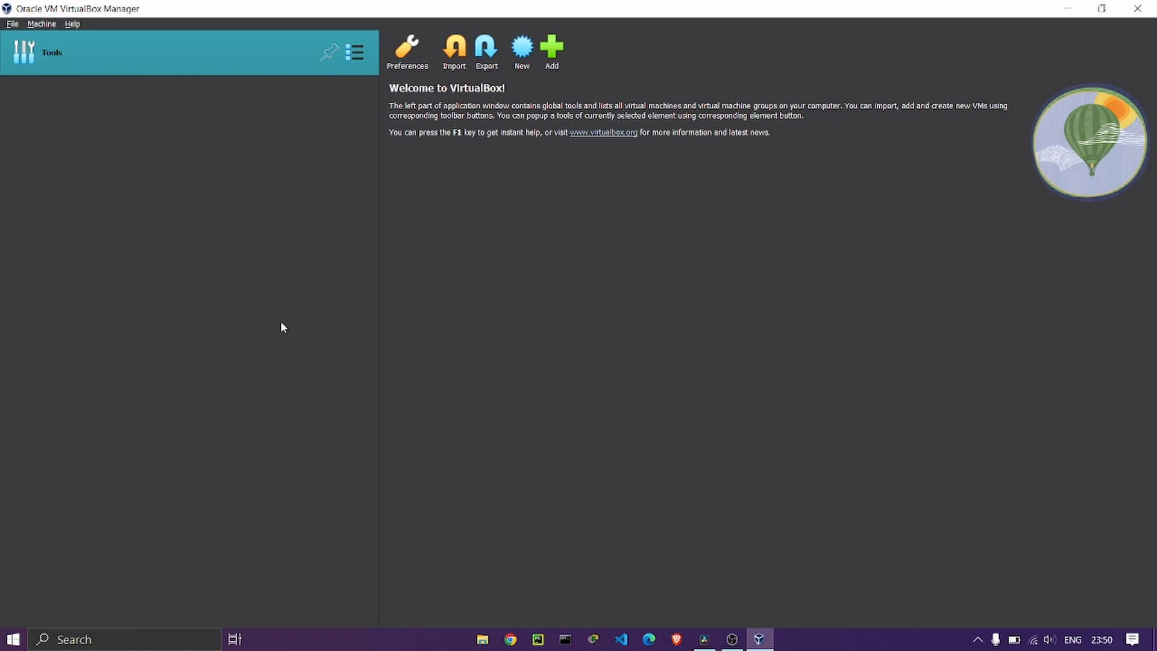
Start a new VM named Ubuntu, keeping type Linux and version Ubuntu (64-bit).
click(520, 57)
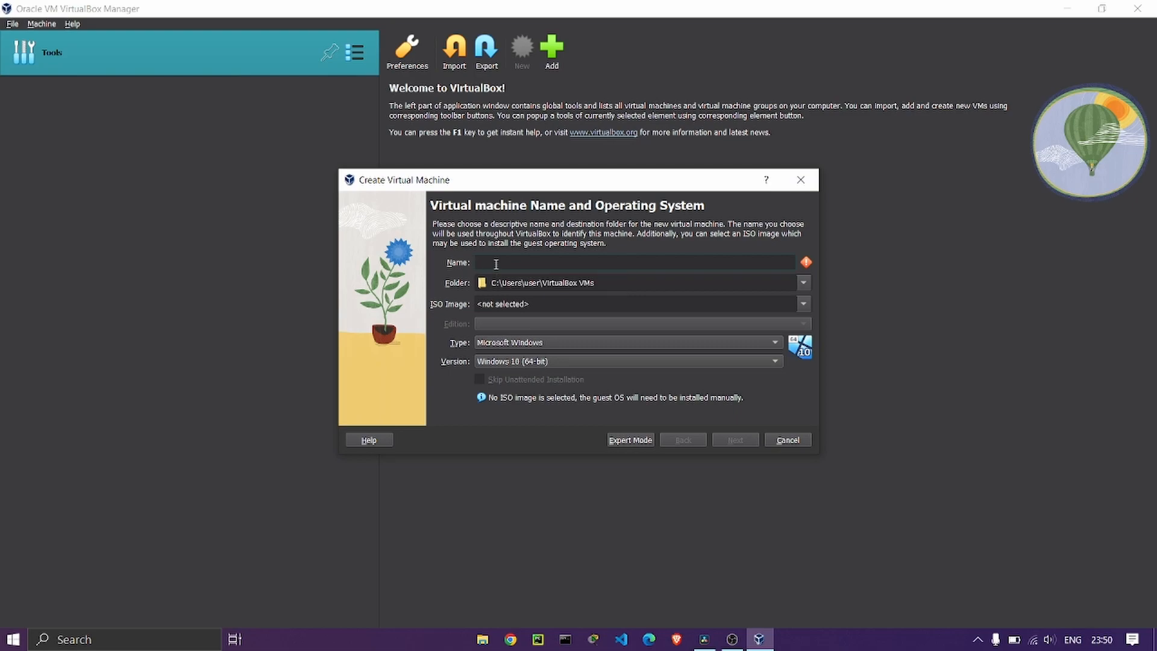
text(Ubuntu)
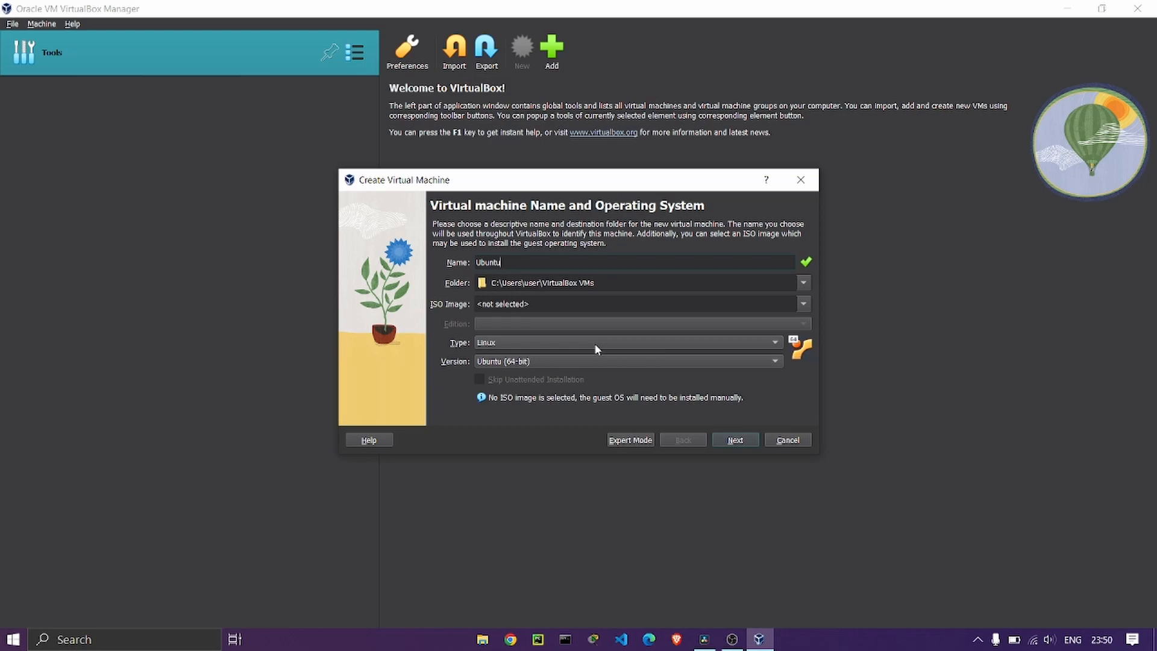
click(606, 360)
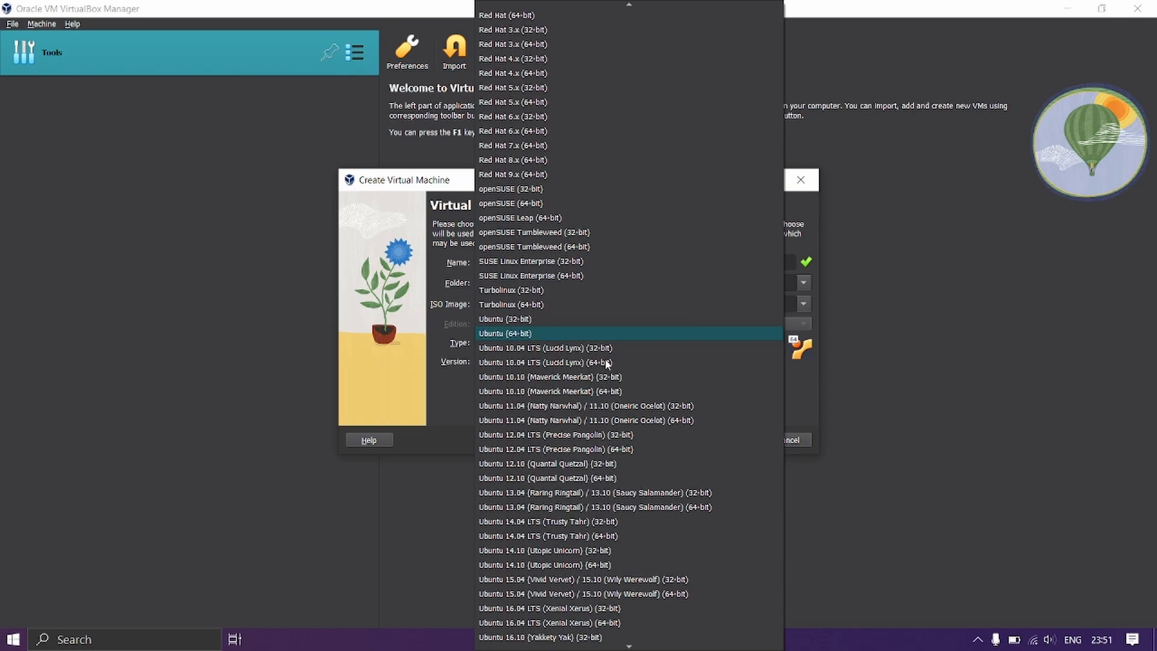
key(Escape)
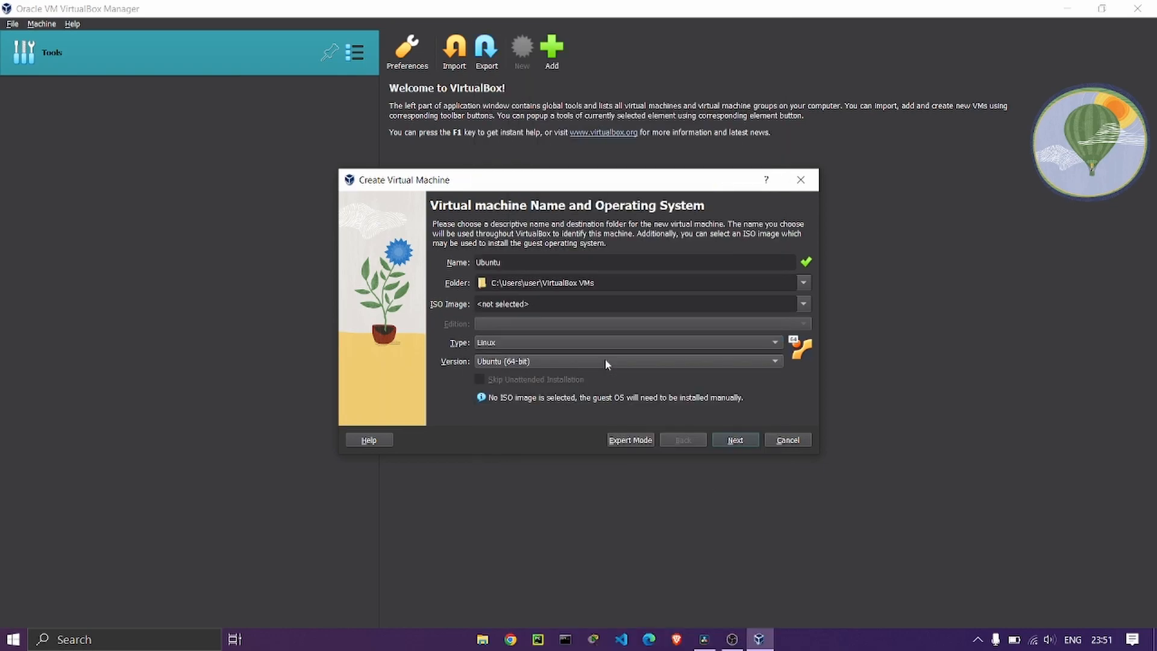
Continue to the Hardware page, keeping 2048 MB base memory and 1 CPU.
click(739, 441)
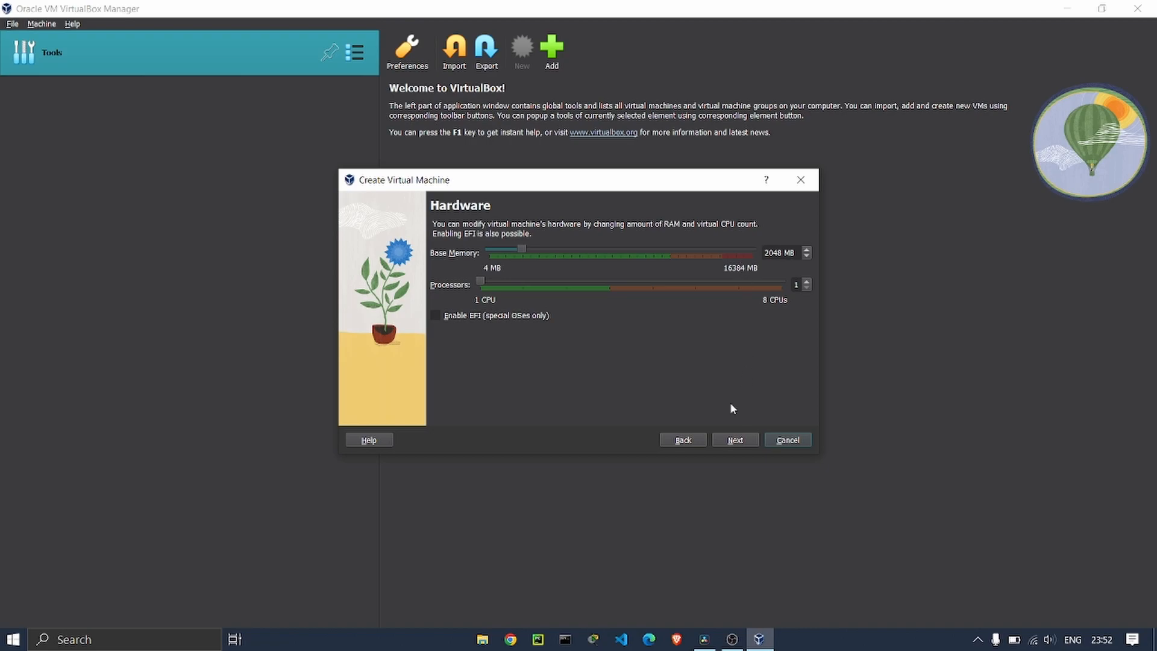
Change the virtual hard disk size from 25 GB to 30 GB and continue to the Summary.
click(734, 442)
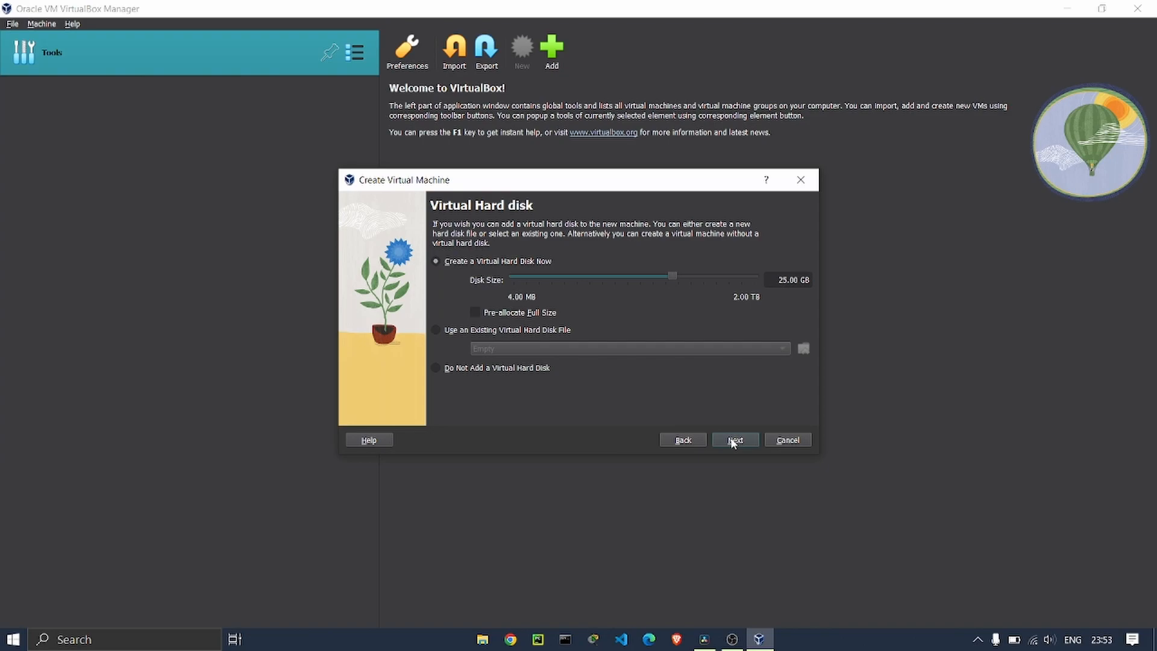
click(788, 280)
key(BackSpace)
key(BackSpace)
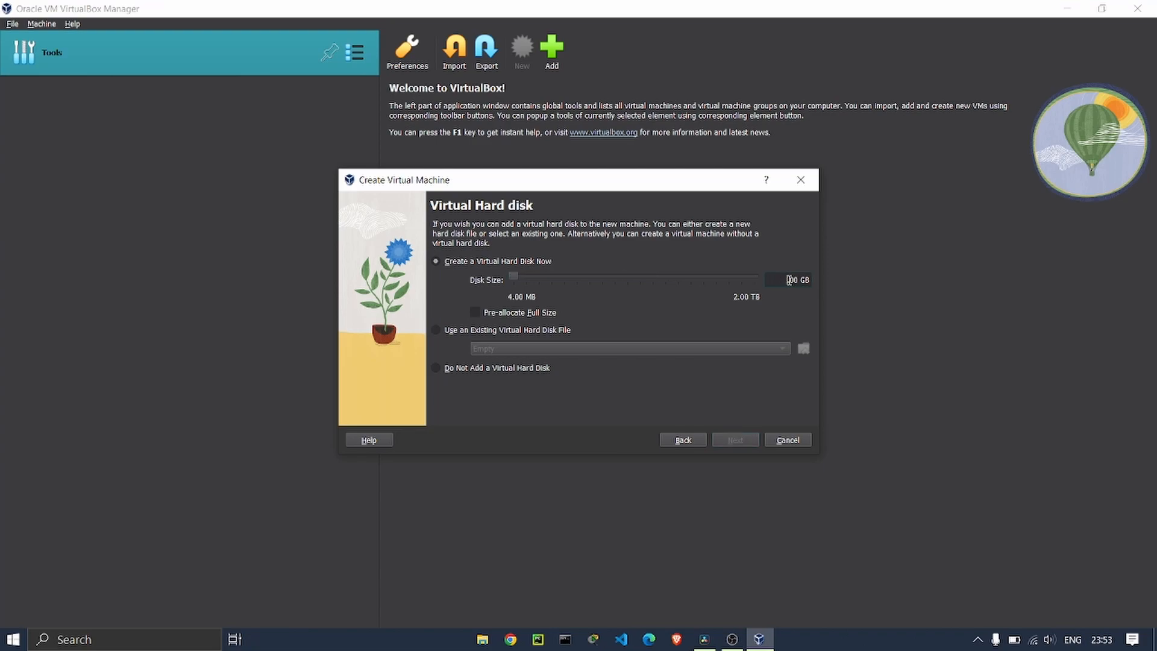
text(30)
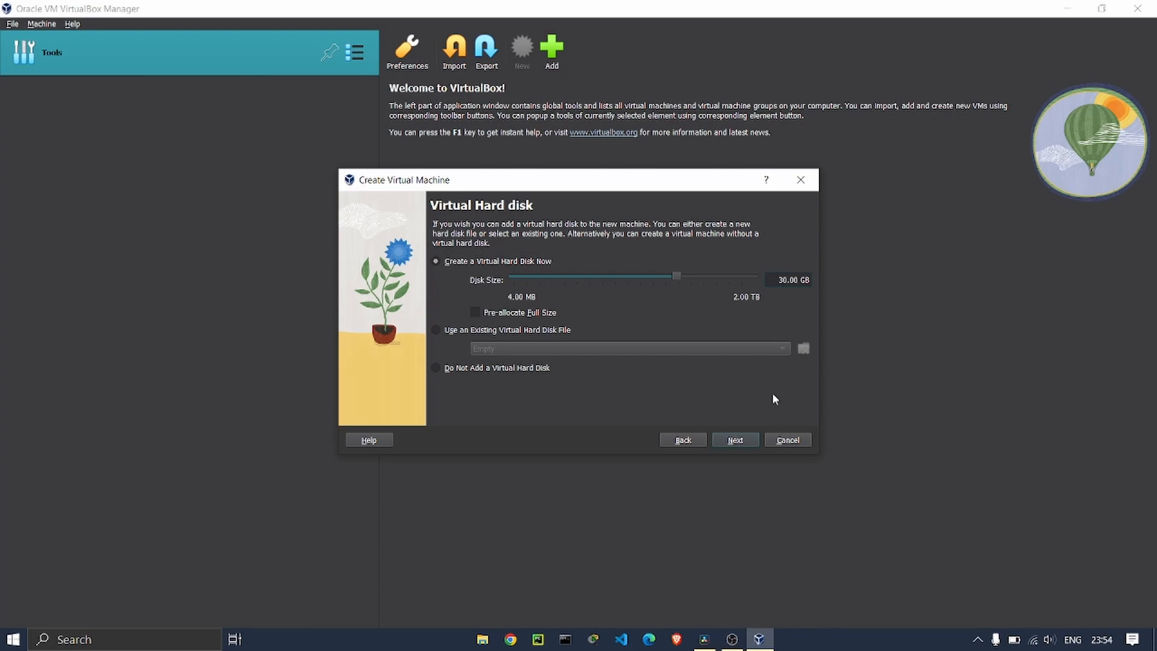
click(718, 441)
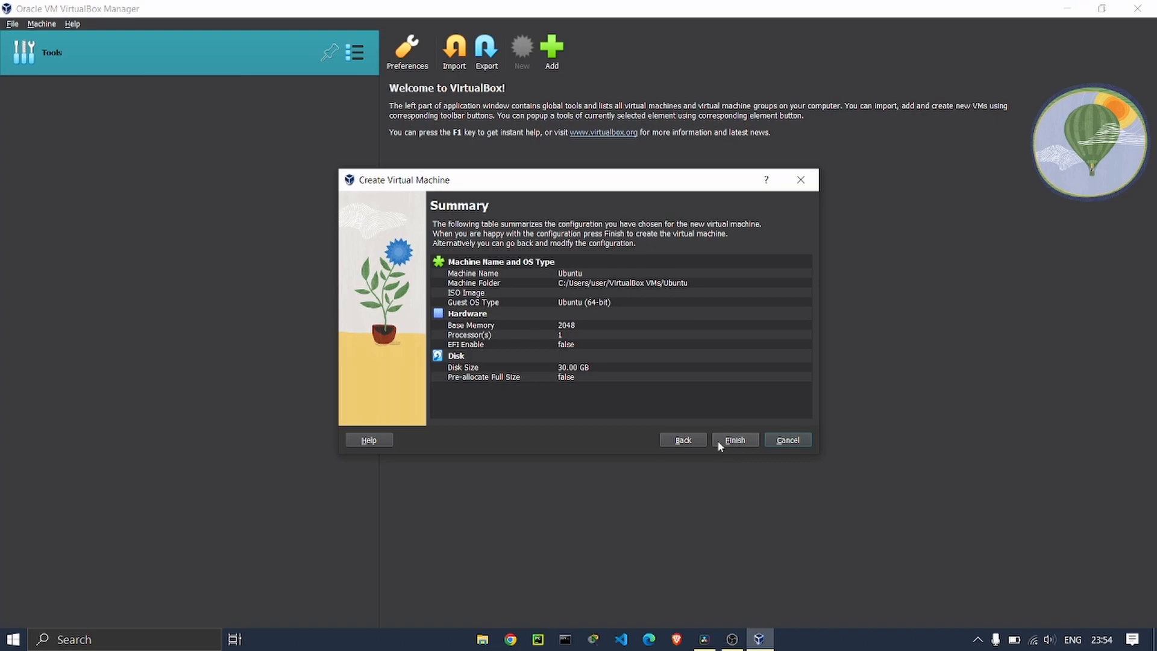
Finish the wizard to create the Ubuntu VM with its 30 GB Ubuntu.vdi disk.
click(718, 443)
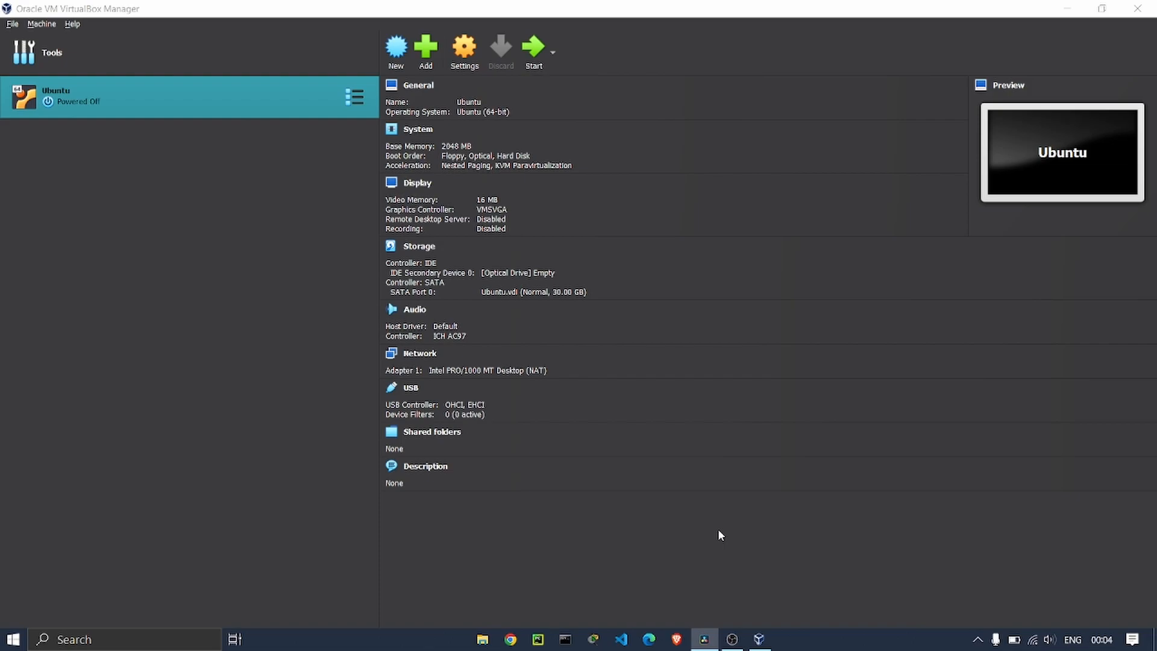
In the Ubuntu VM's Settings, go to Storage and select the empty IDE optical drive.
click(466, 73)
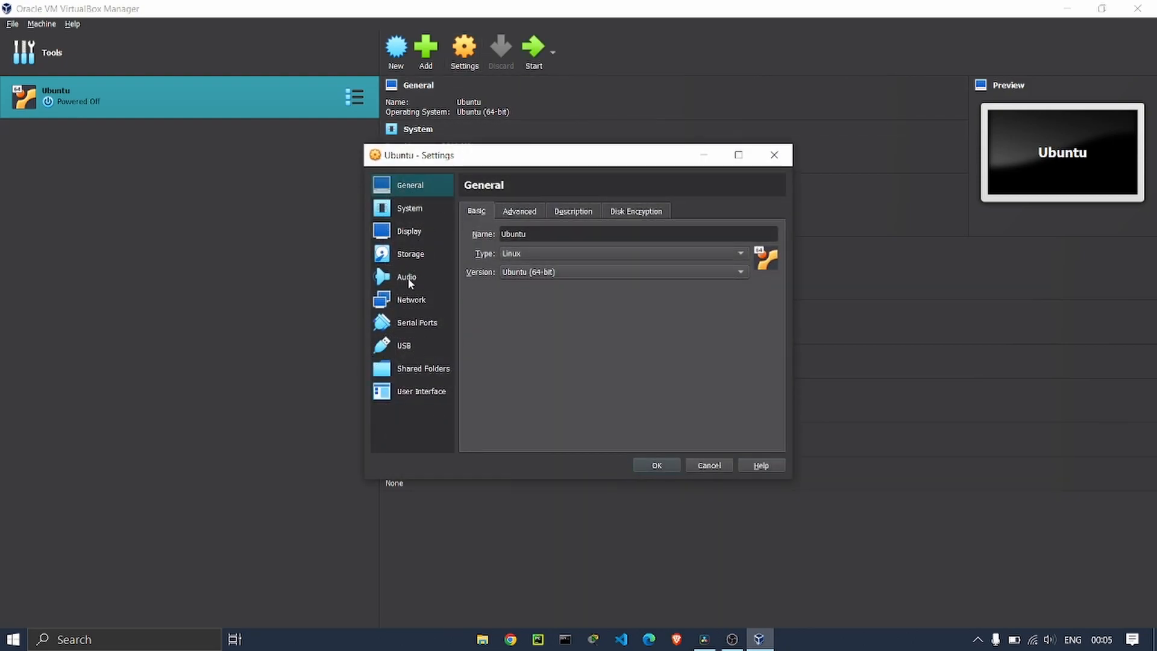
click(400, 255)
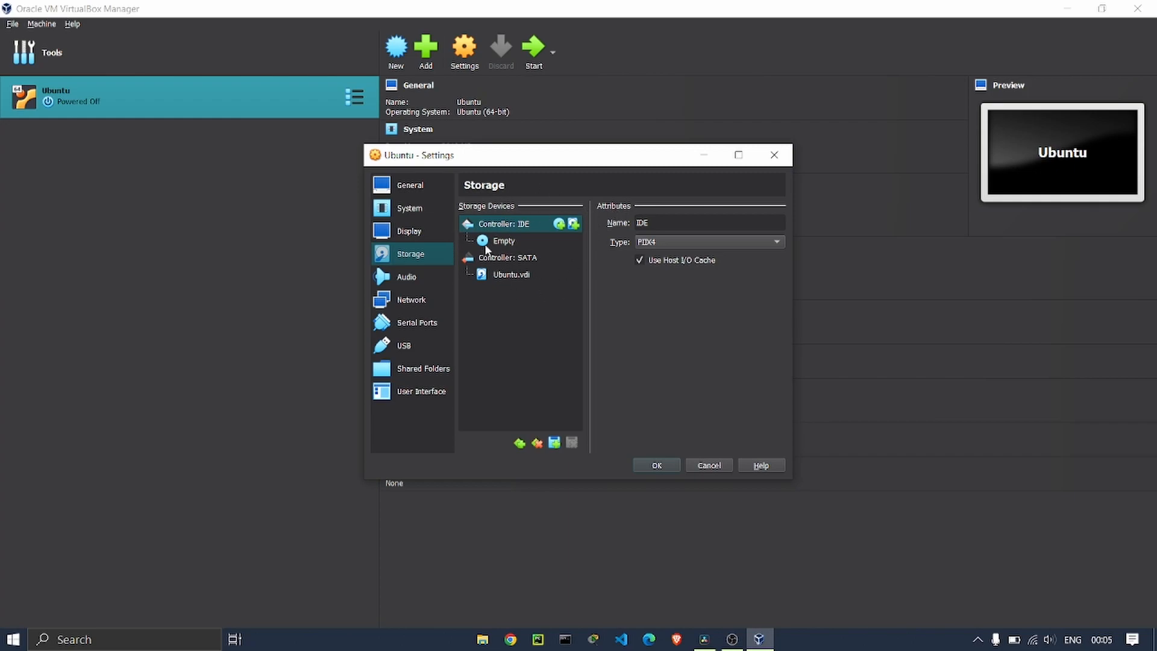
click(506, 241)
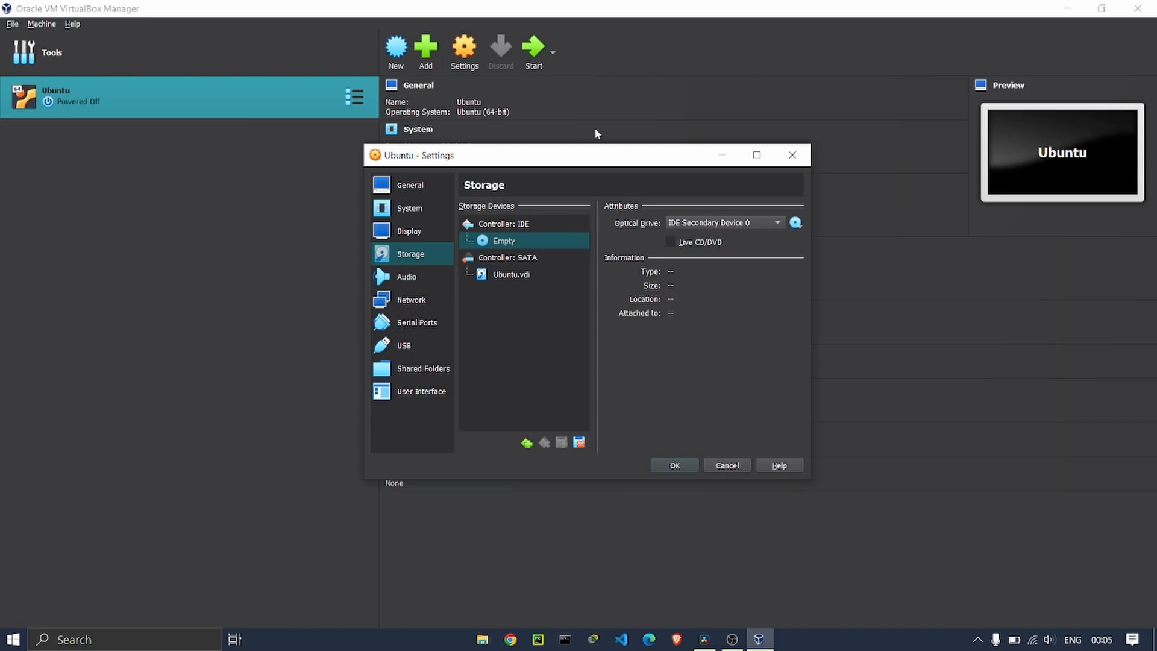
Attach the ubuntu-22.04.3-desktop-amd64 ISO to the optical drive, save, and start the VM to GRUB.
click(799, 226)
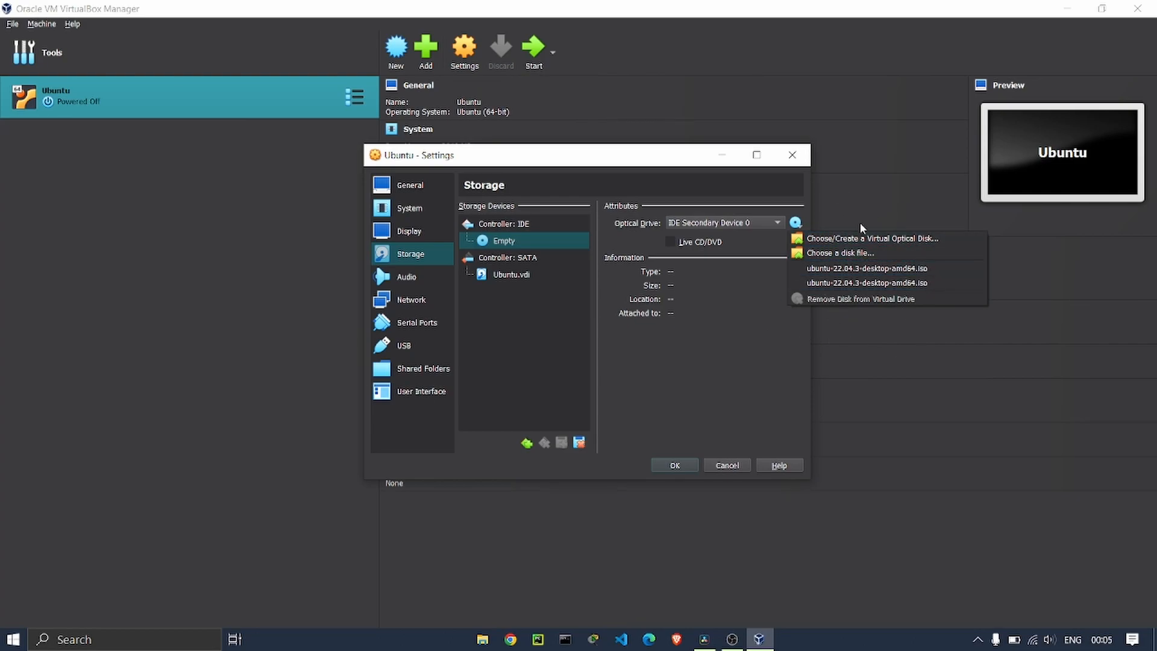
click(859, 258)
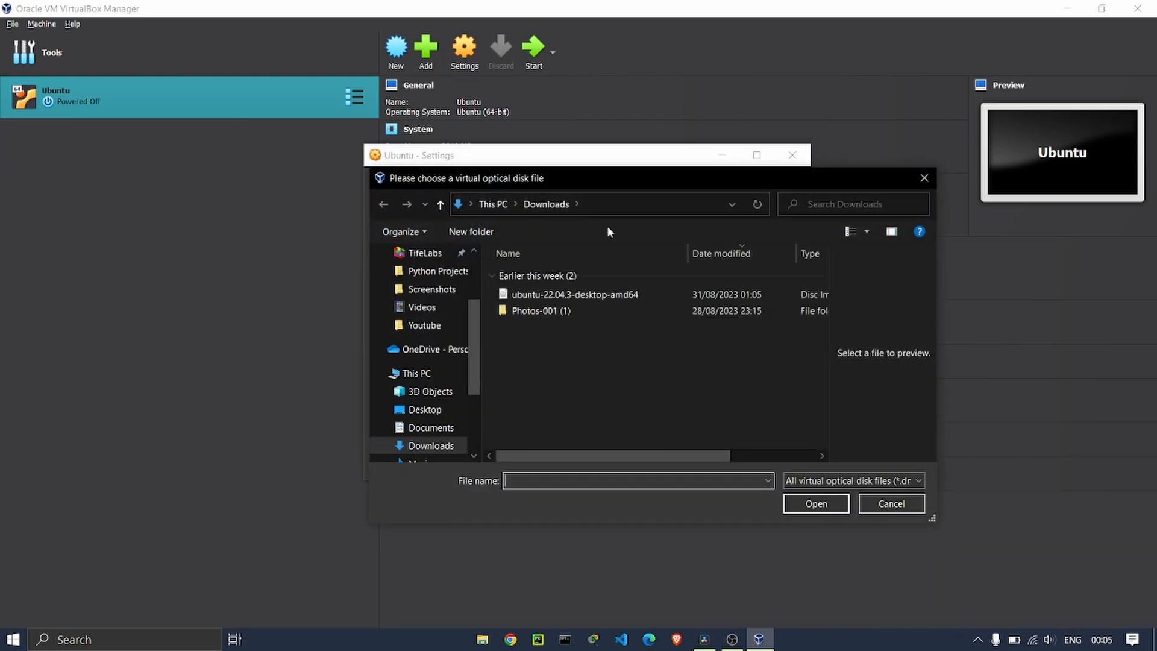
click(595, 297)
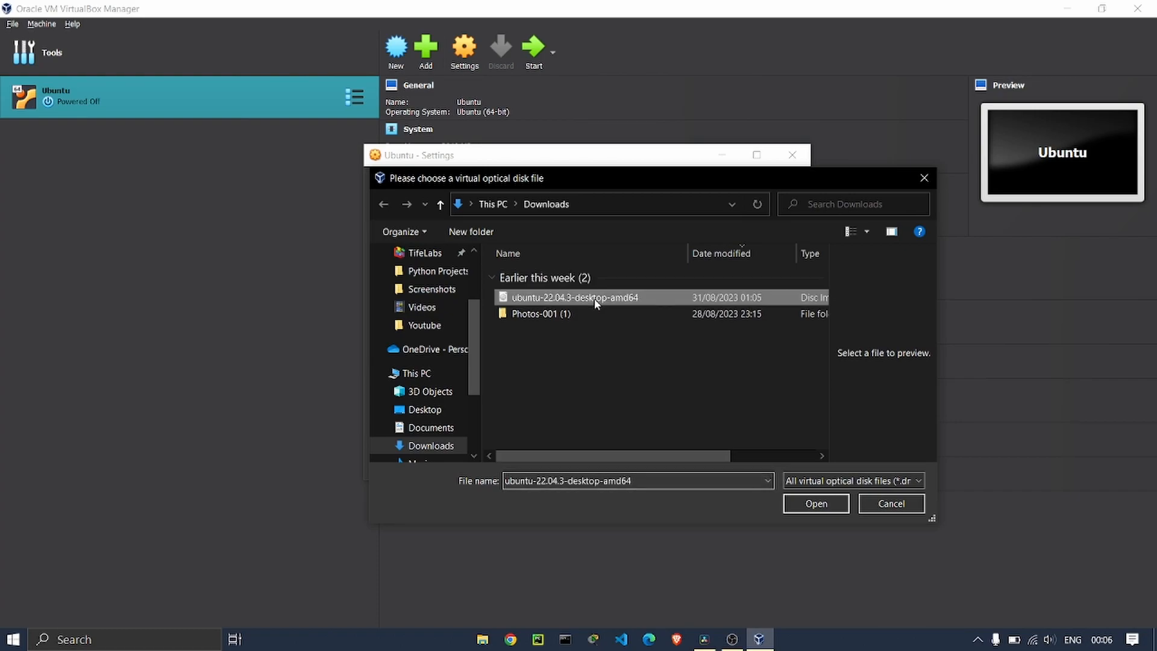
click(807, 504)
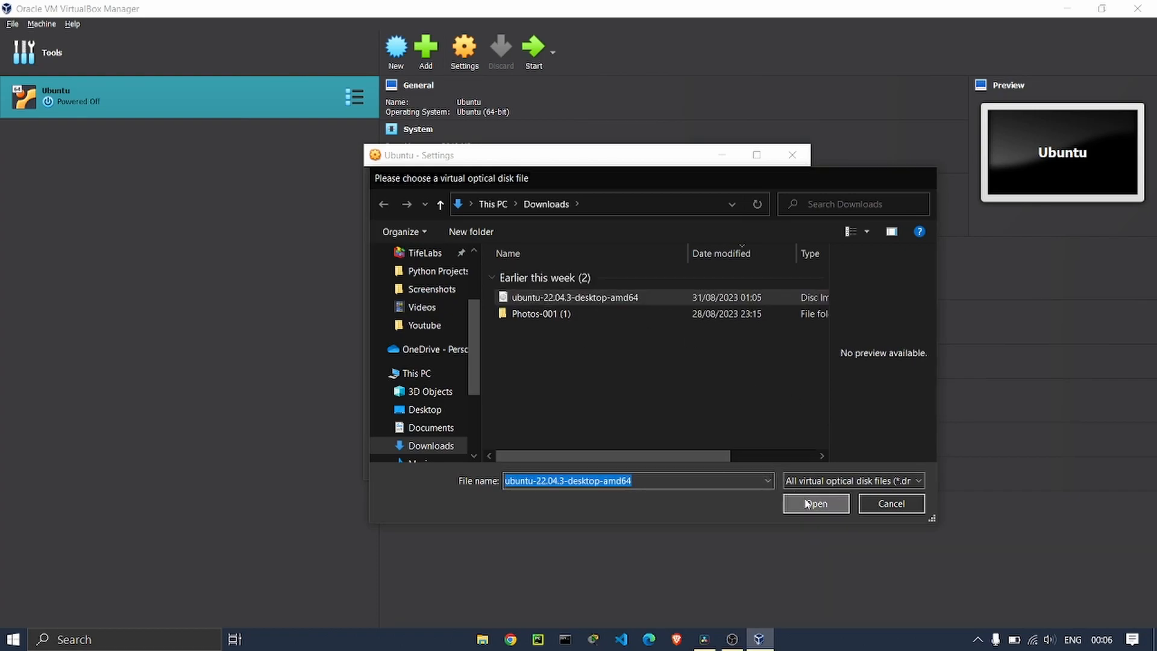
click(673, 465)
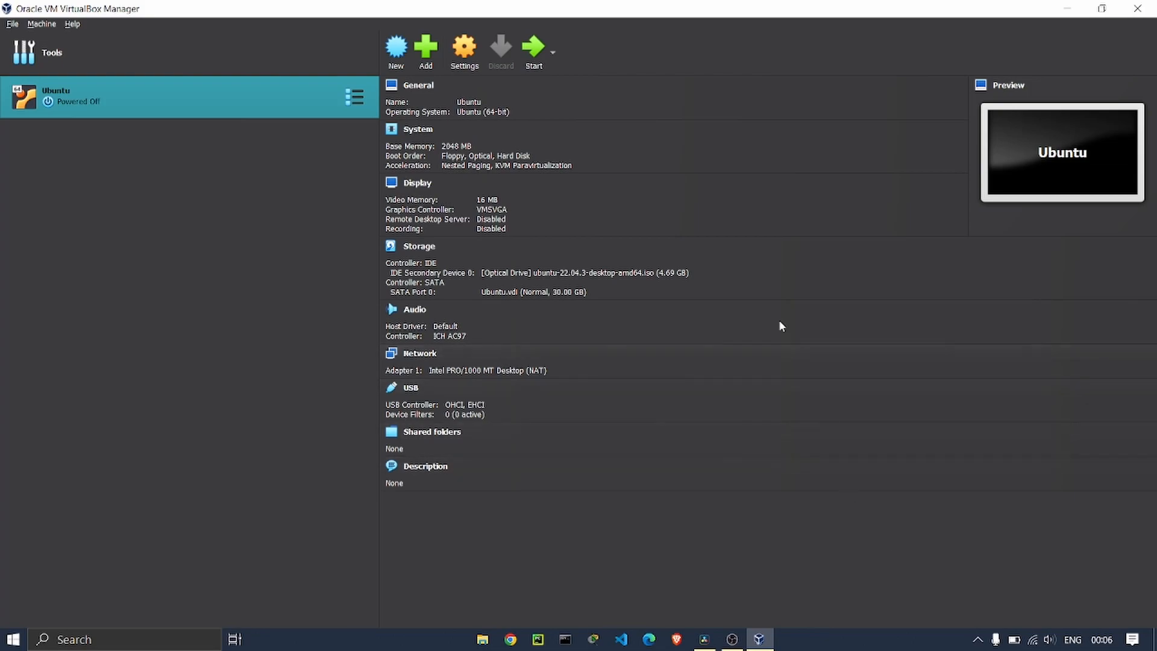
click(534, 52)
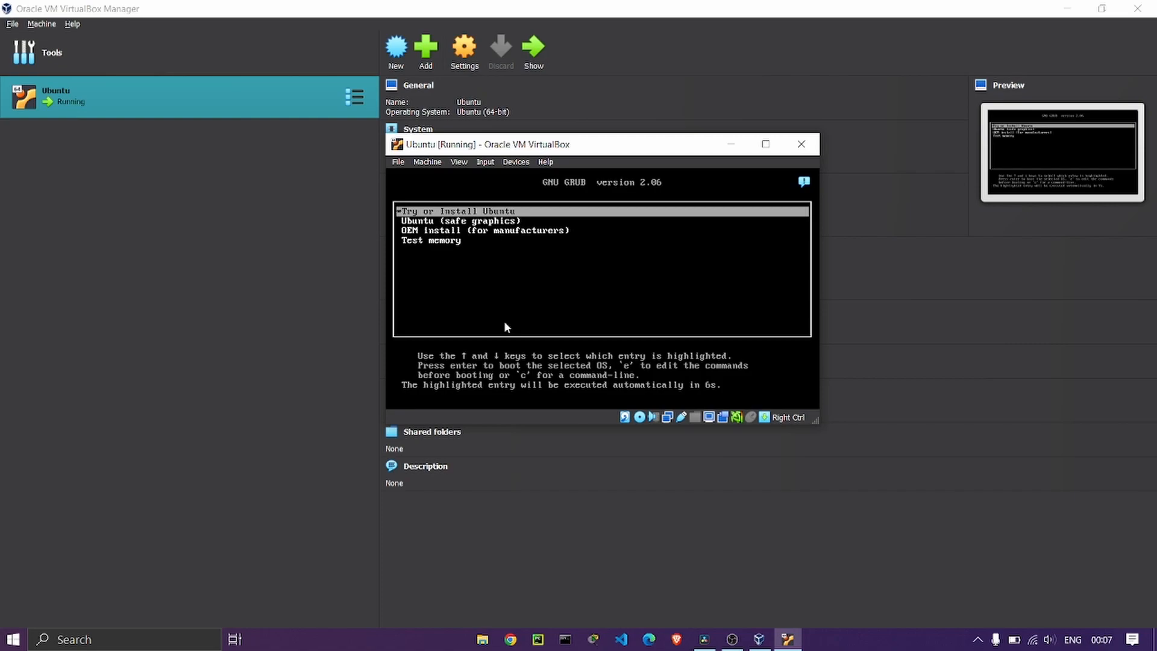
Halt the GRUB countdown and boot the 'Try or Install Ubuntu' entry.
key(Down)
key(Down)
key(Up)
key(Down)
key(Up)
key(Up)
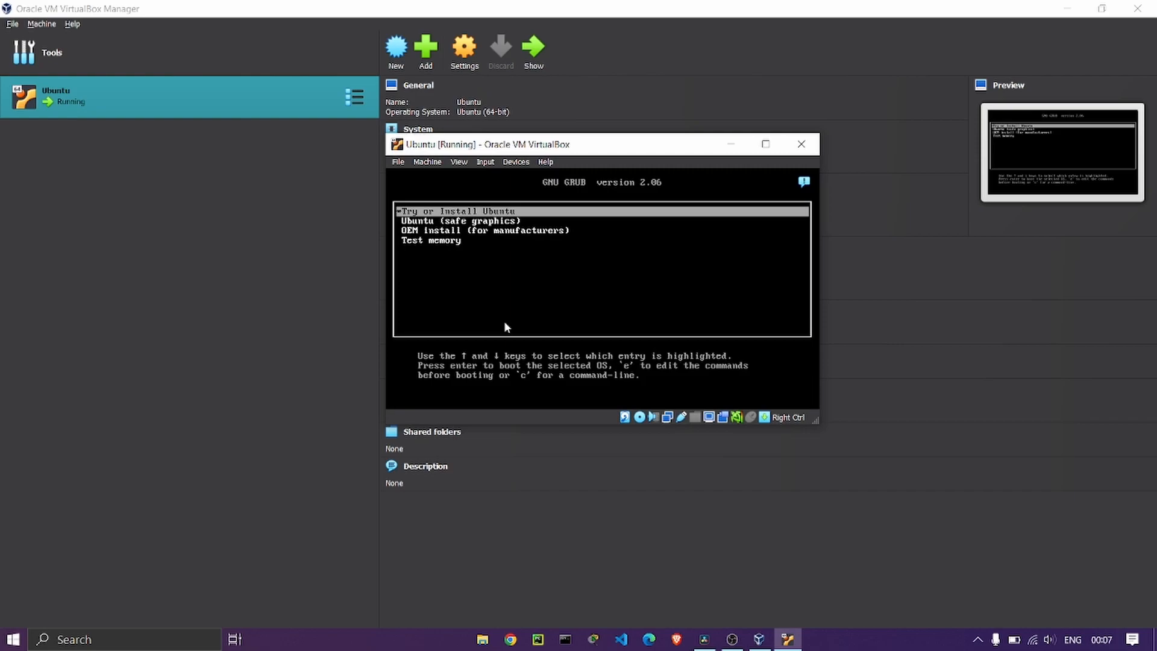
key(Return)
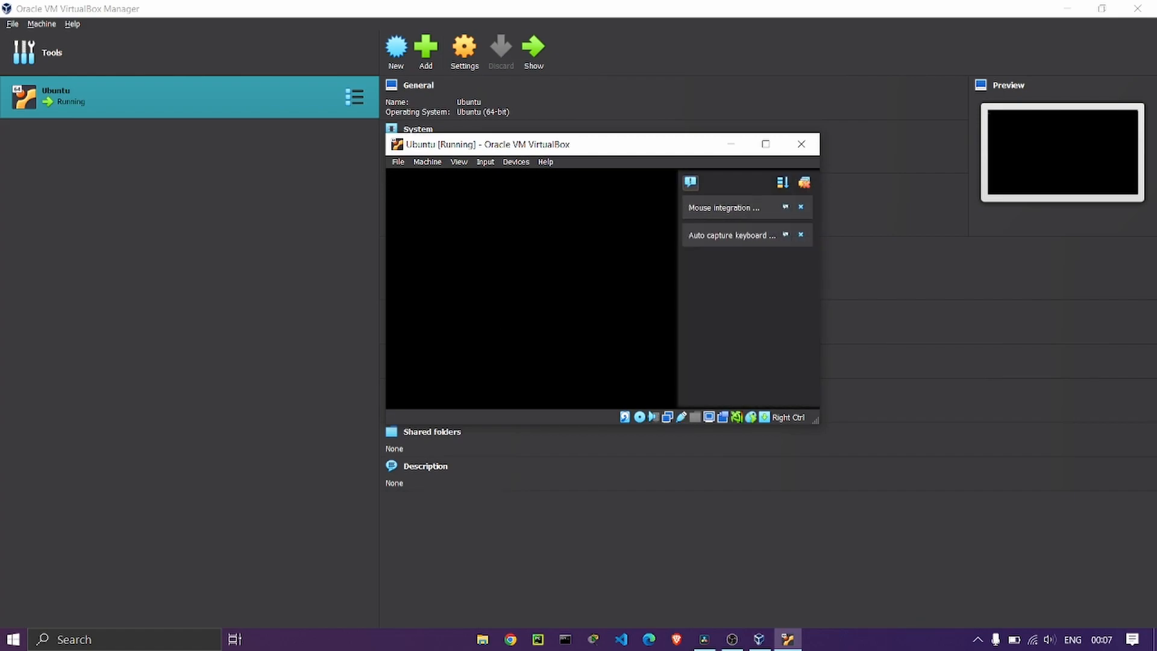
Dismiss the VM notifications, maximize the VM window, and choose Install Ubuntu.
click(690, 182)
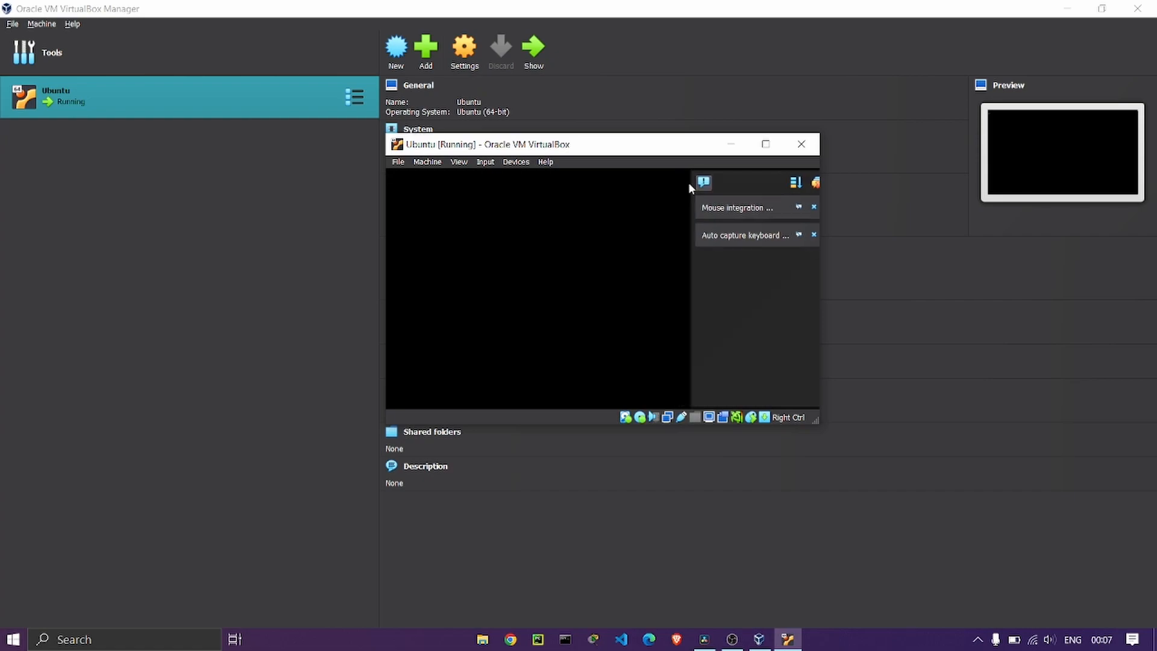
click(1103, 112)
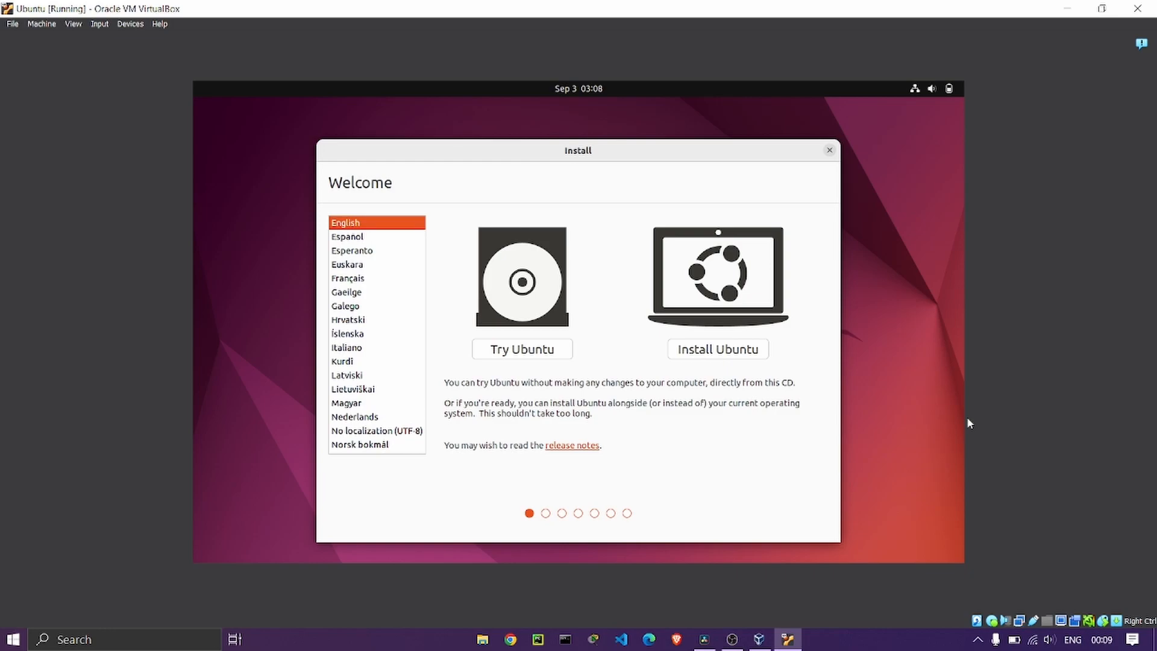
click(729, 354)
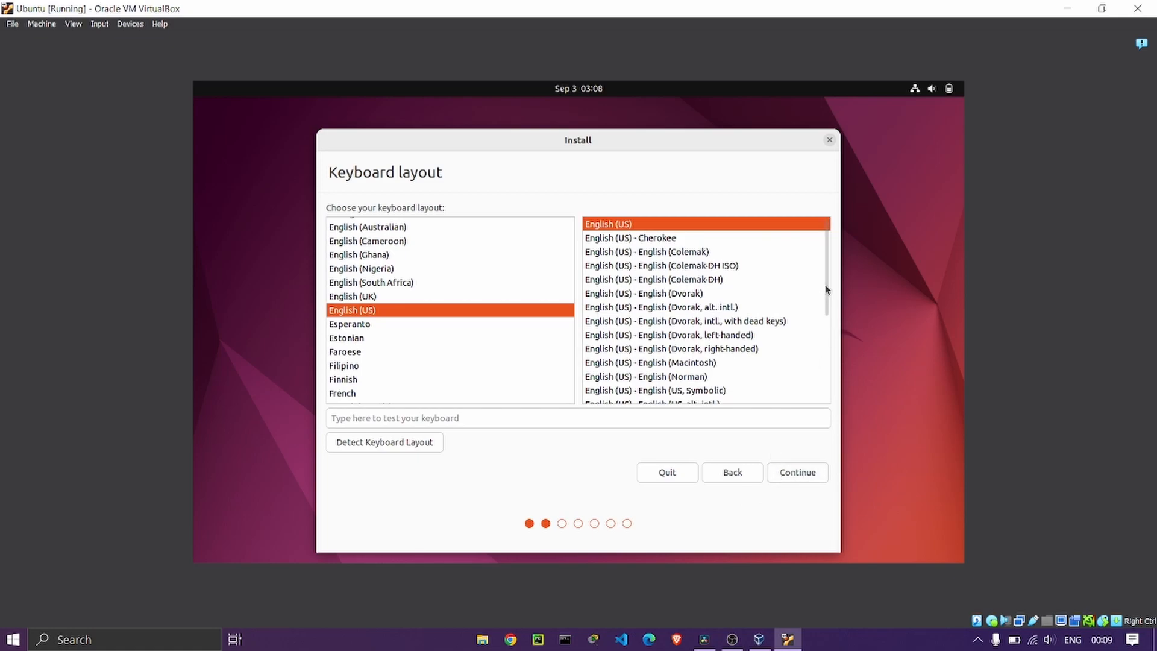
Keep the English (US) keyboard layout and continue.
drag(827, 289, 831, 220)
click(810, 473)
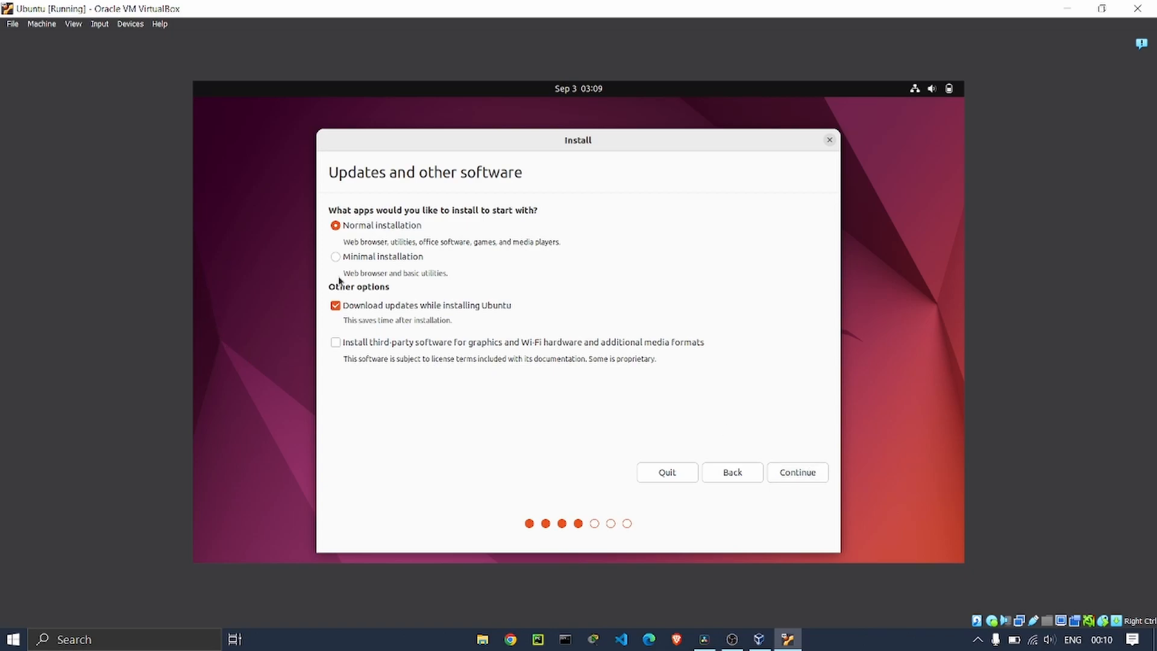
Keep Normal installation with Download updates checked and continue.
drag(400, 287, 426, 353)
drag(390, 288, 511, 273)
click(814, 475)
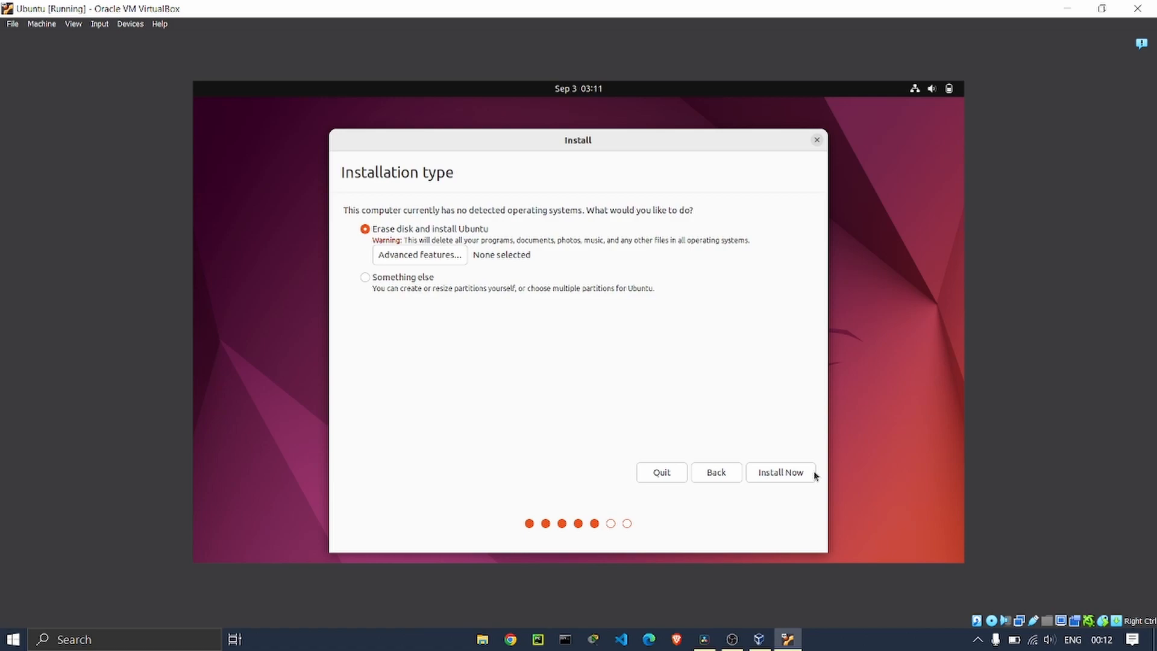
Choose Install Now with 'Erase disk and install Ubuntu' selected.
click(778, 469)
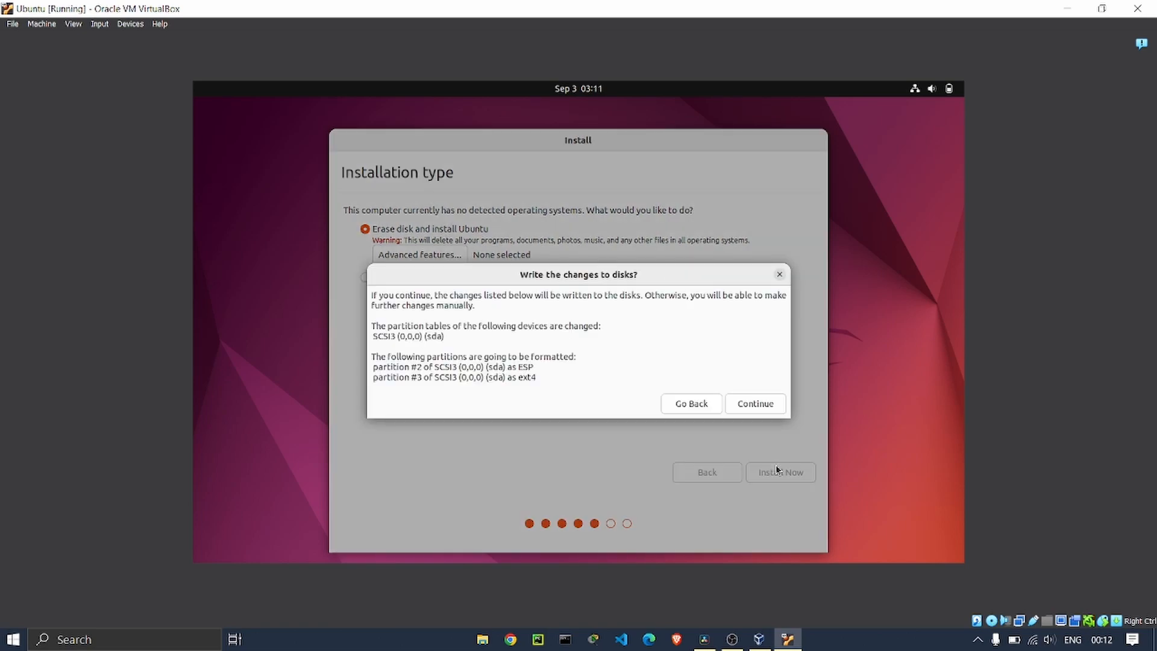
Confirm writing the partition changes to disk to begin the install and reach the Halifax location step.
click(754, 404)
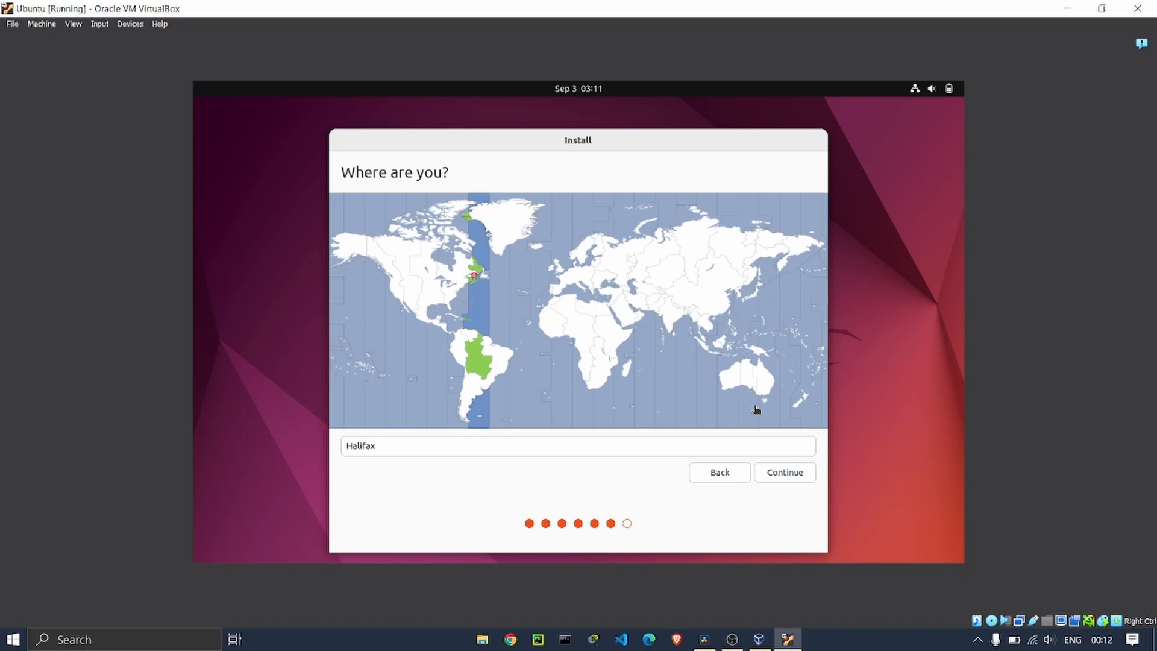
Accept Halifax as the location, then enter your name, a computer name and a lowercase username.
click(787, 472)
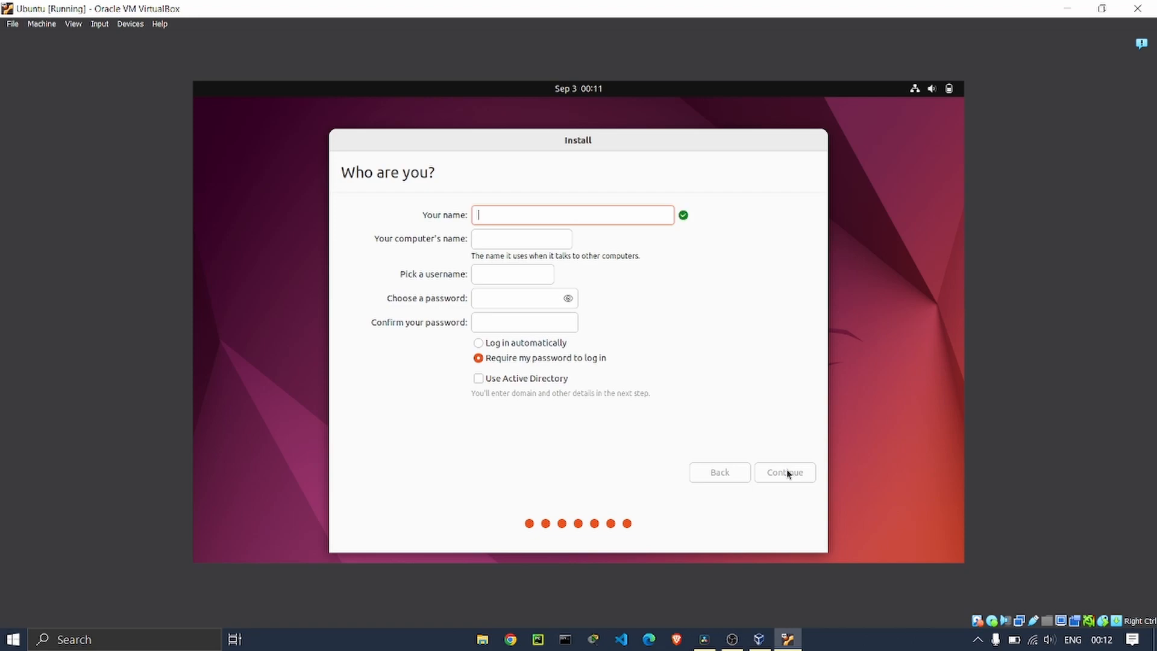
text(TifeLabs)
click(525, 236)
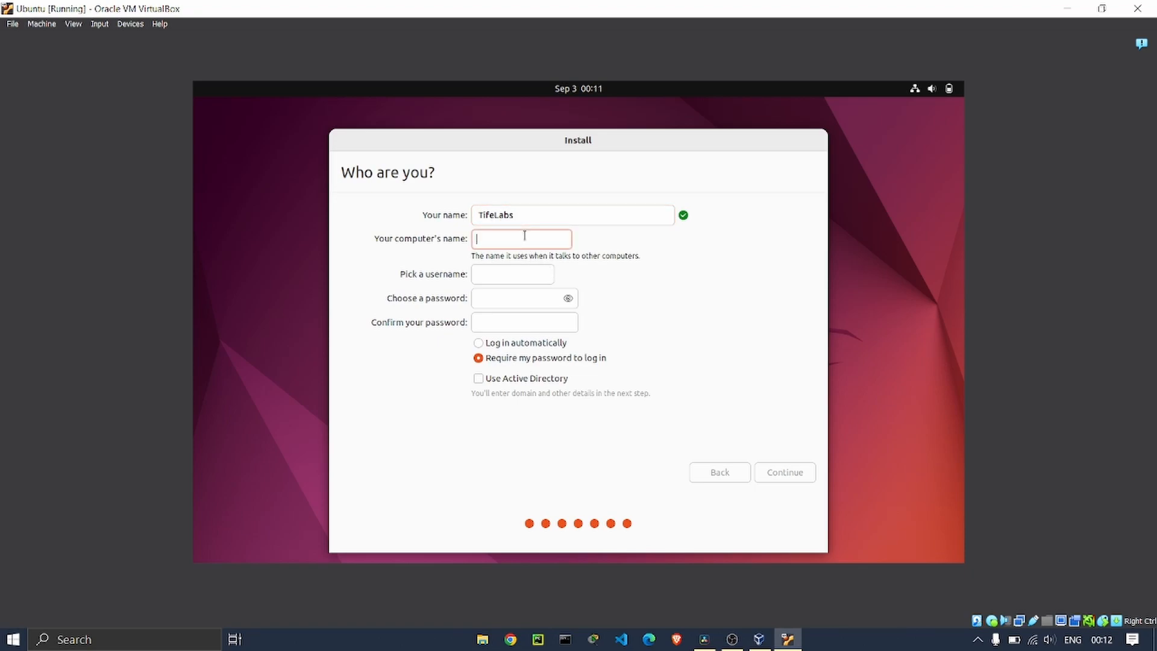
text(Tifelabs)
click(496, 271)
text(Tife)
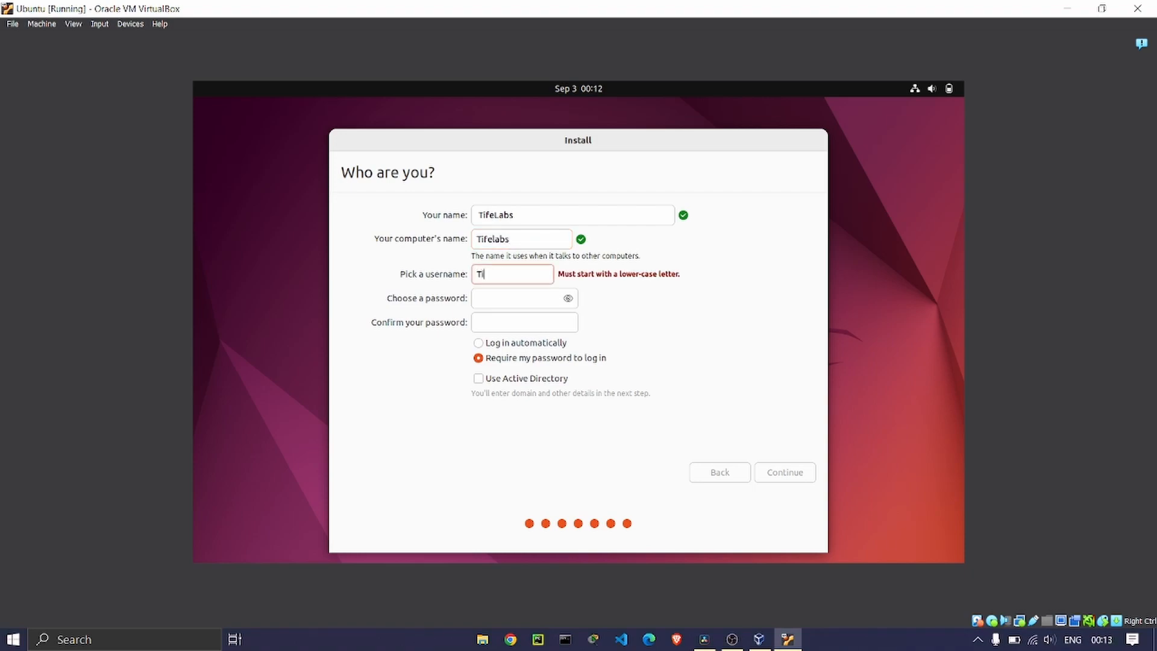
key(BackSpace)
key(BackSpace)
key(BackSpace)
key(BackSpace)
text(ti)
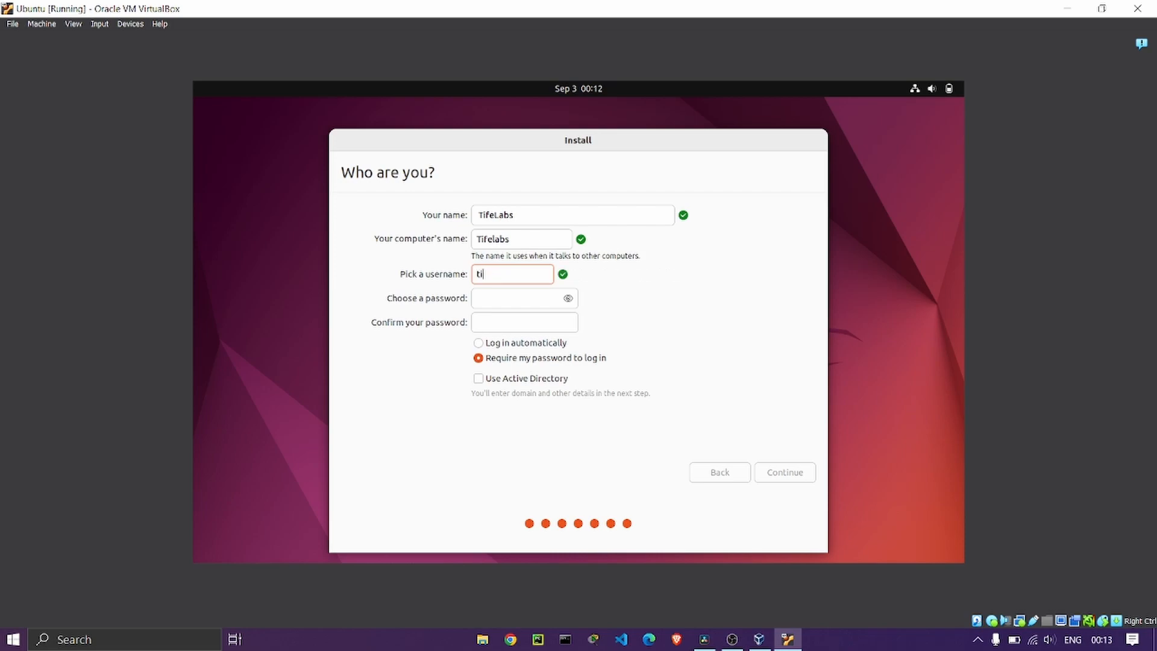
text(felabs)
Enter the account password and type it again to confirm it.
click(541, 303)
text(●●)
key(BackSpace)
key(BackSpace)
text(●●●●●●●●●●)
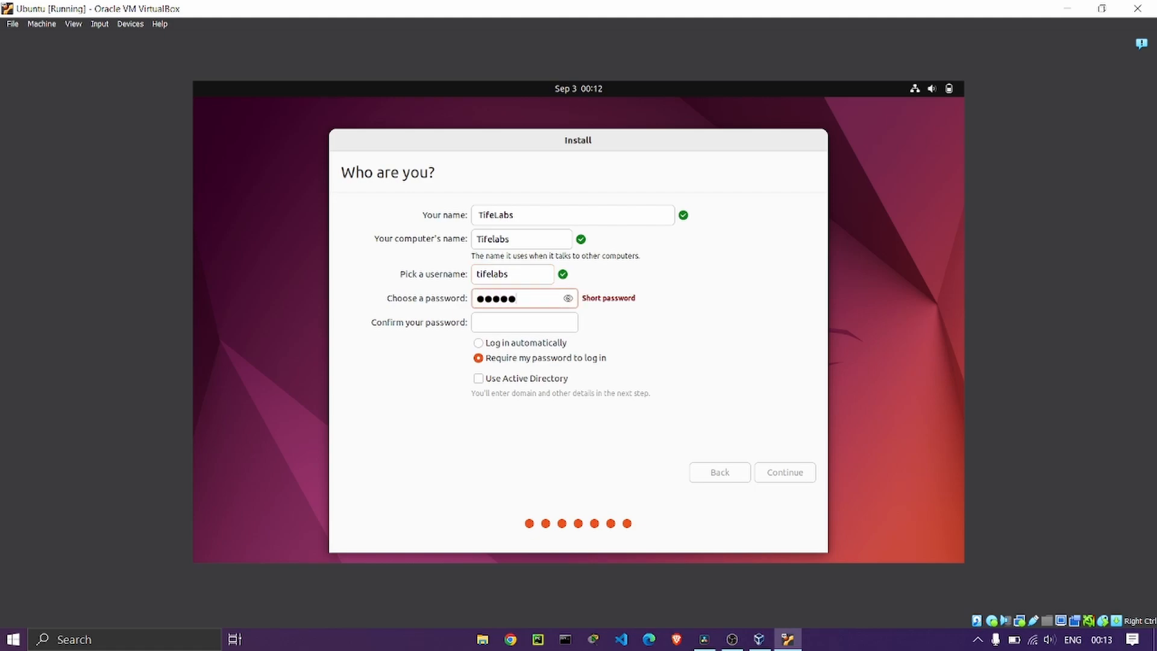
text(●●)
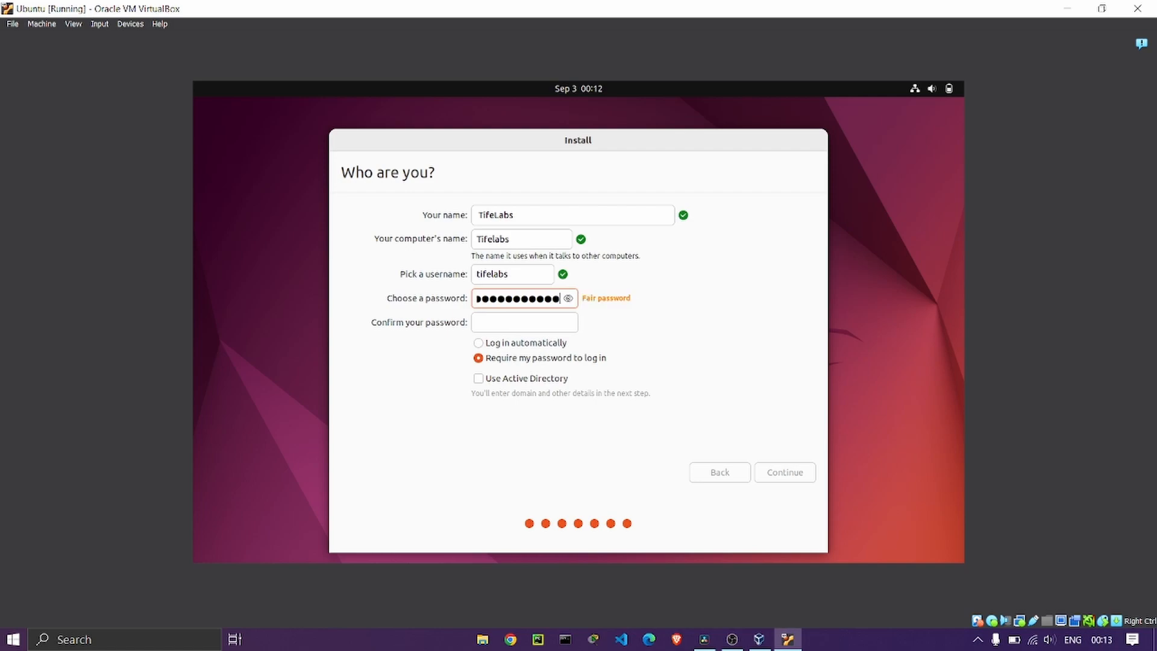
click(520, 325)
text(●●●●●●●●●●●)
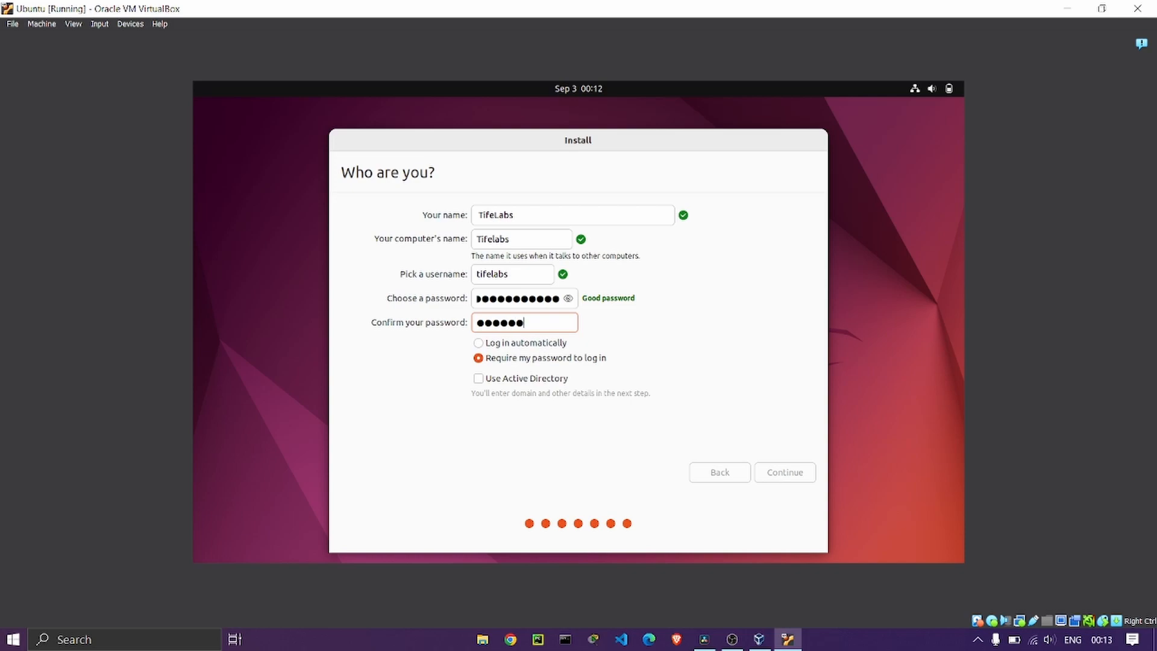
text(●●)
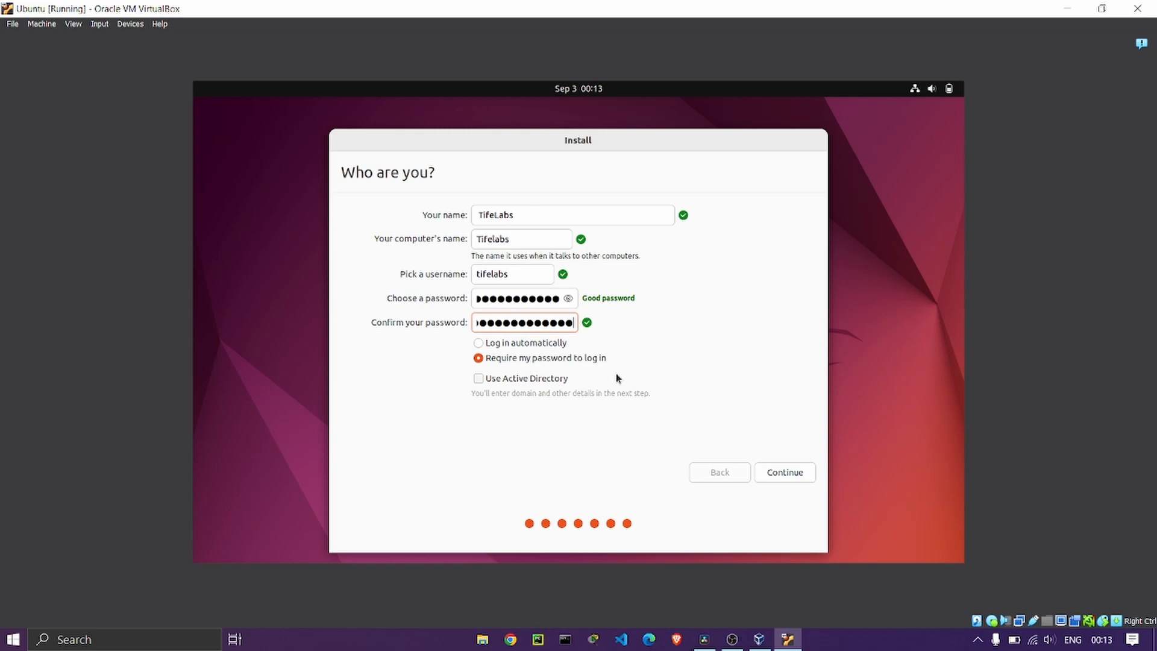
Submit the account details, let the installer copy files, then restart the VM when installation completes.
click(794, 476)
click(783, 472)
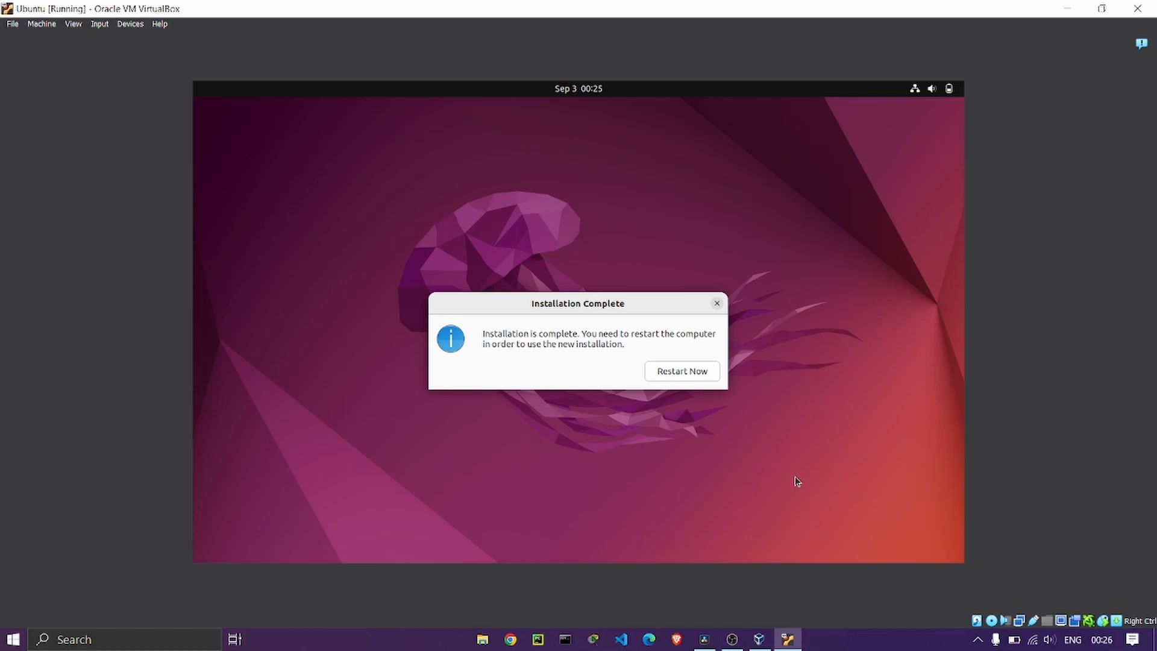
click(672, 376)
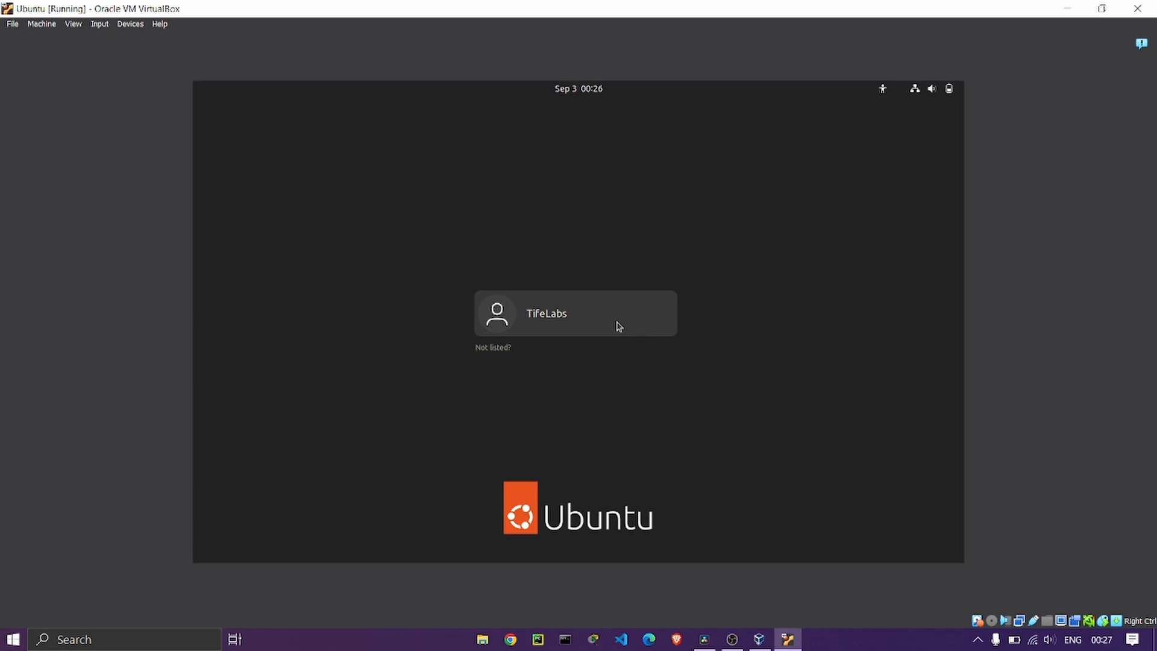
Select the new user on the login screen and sign in with the account password.
click(563, 326)
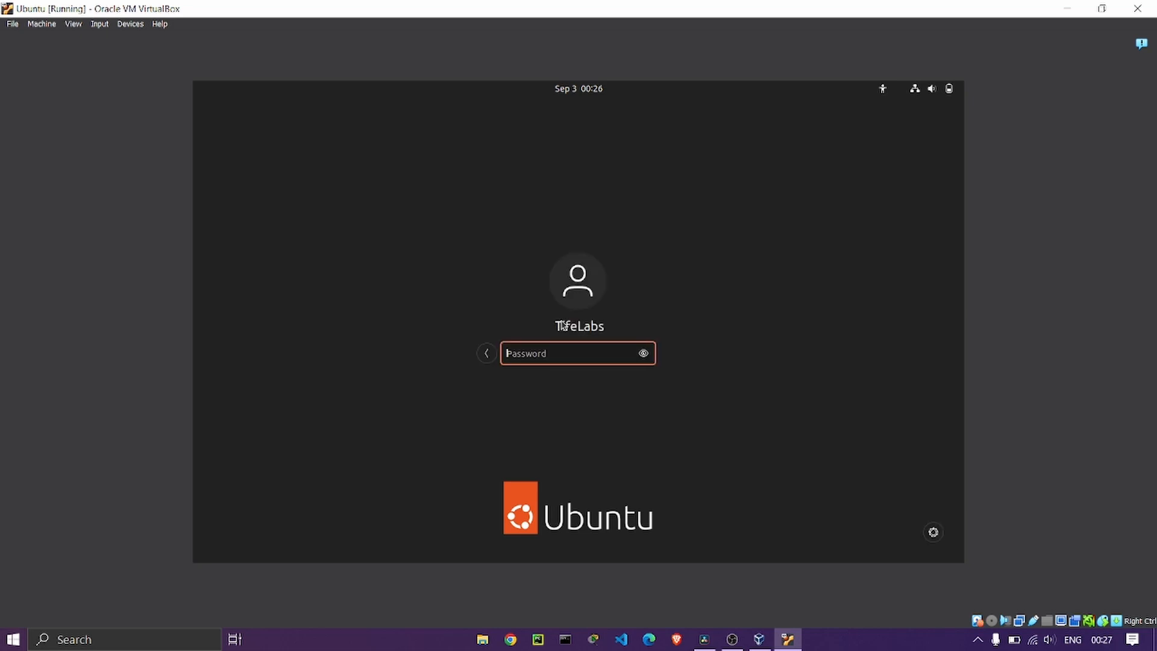
text(password123456)
key(Return)
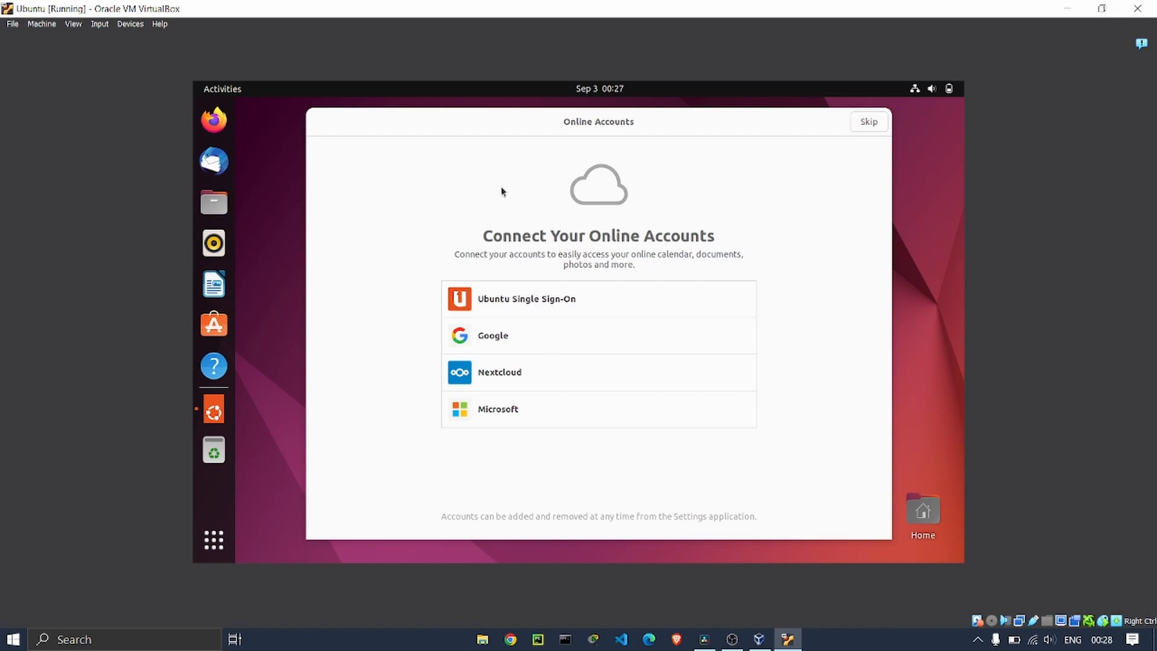
Skip Online Accounts, pass Ubuntu Pro and the Help improve Ubuntu page, then finish the Welcome setup.
click(866, 122)
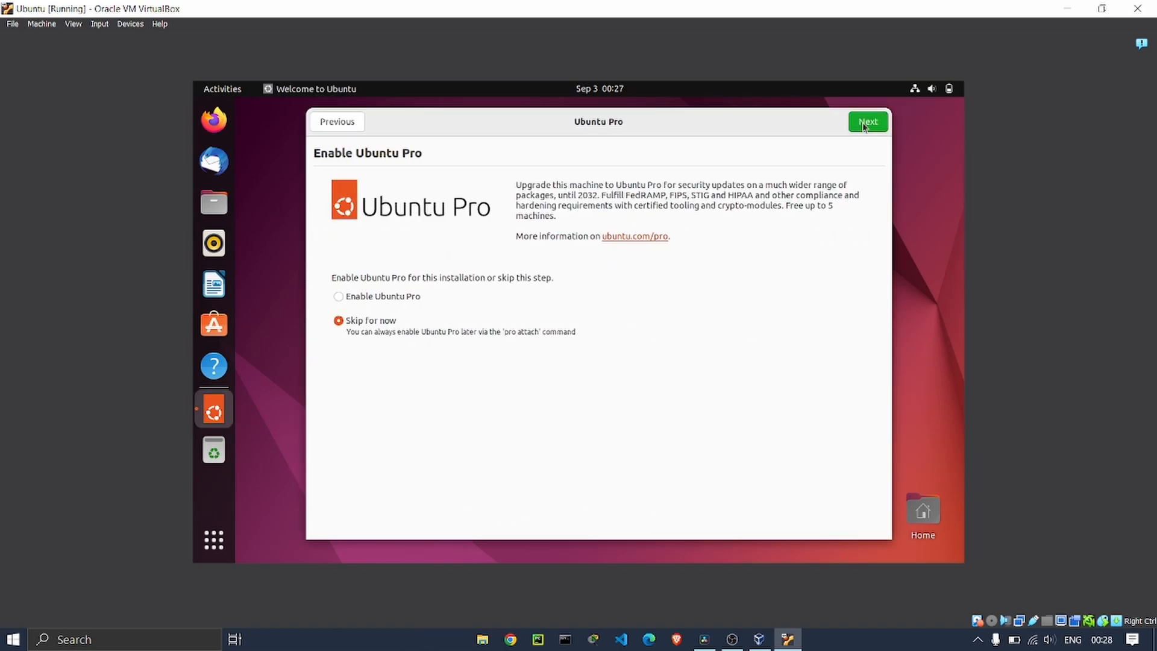
click(864, 124)
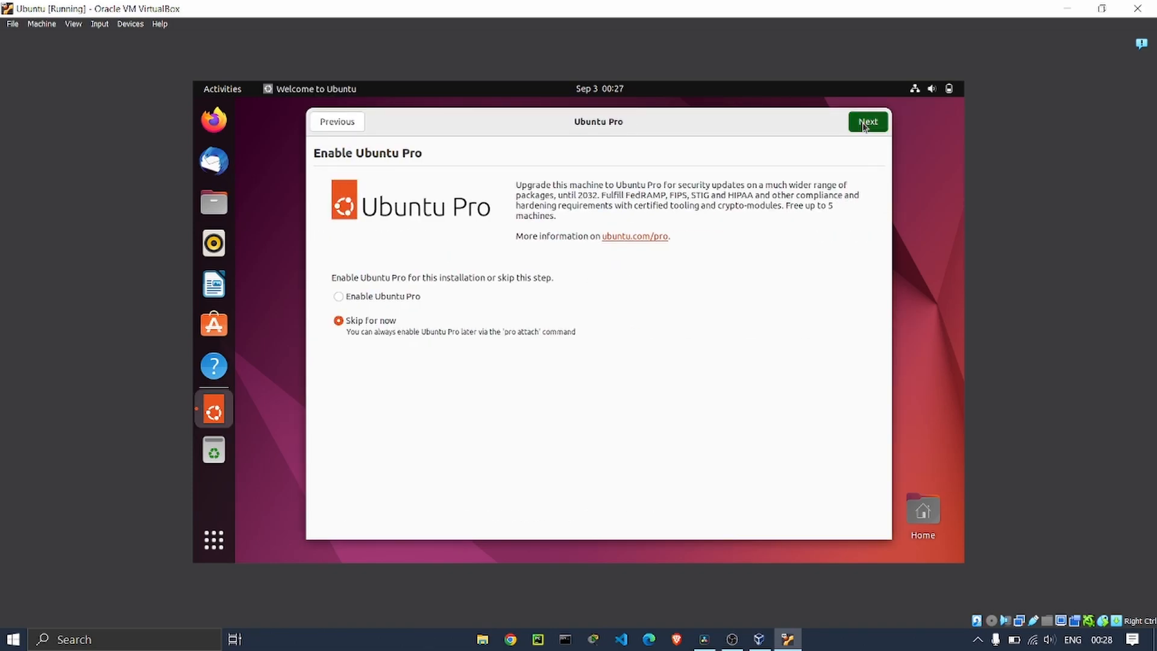
click(864, 125)
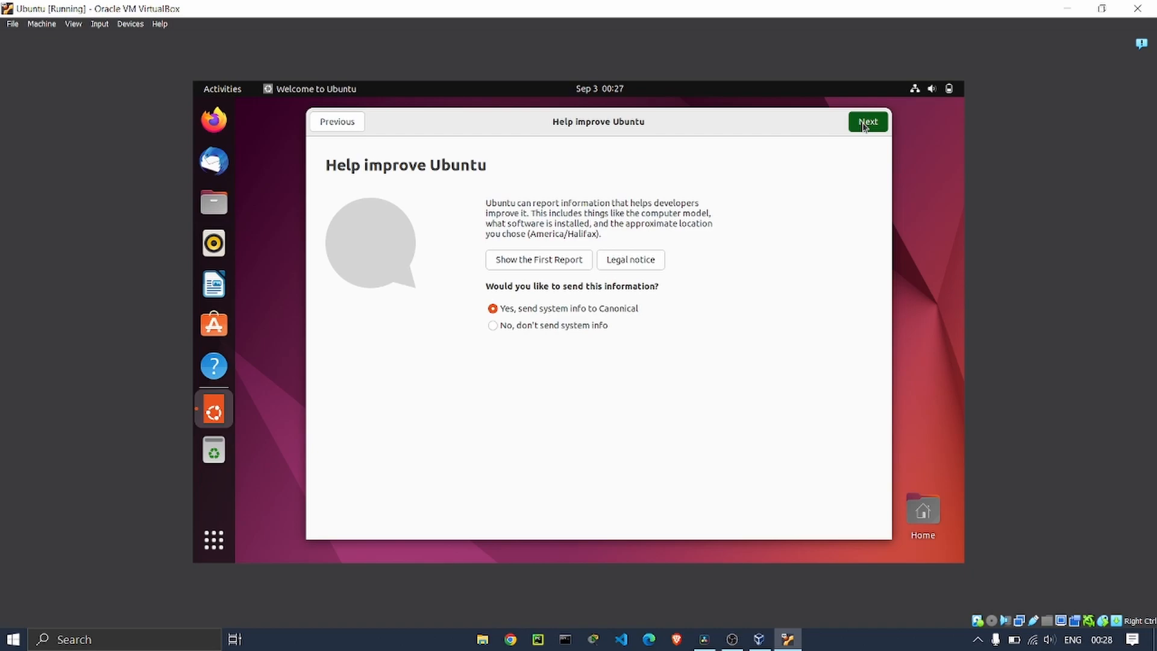
click(868, 126)
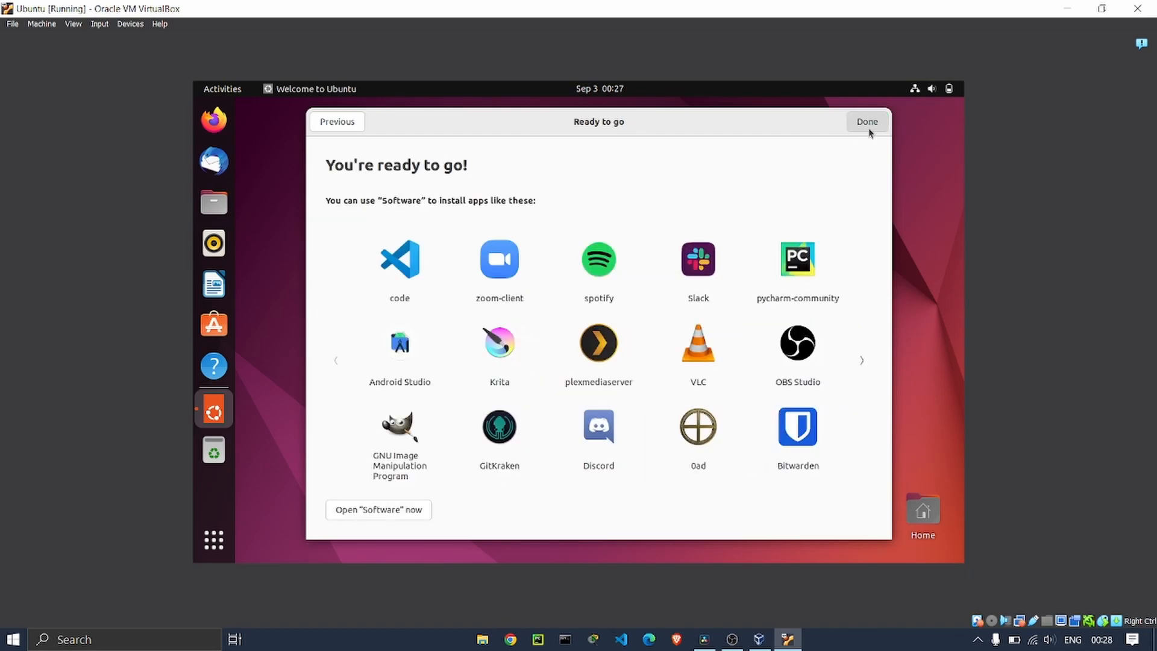
click(868, 125)
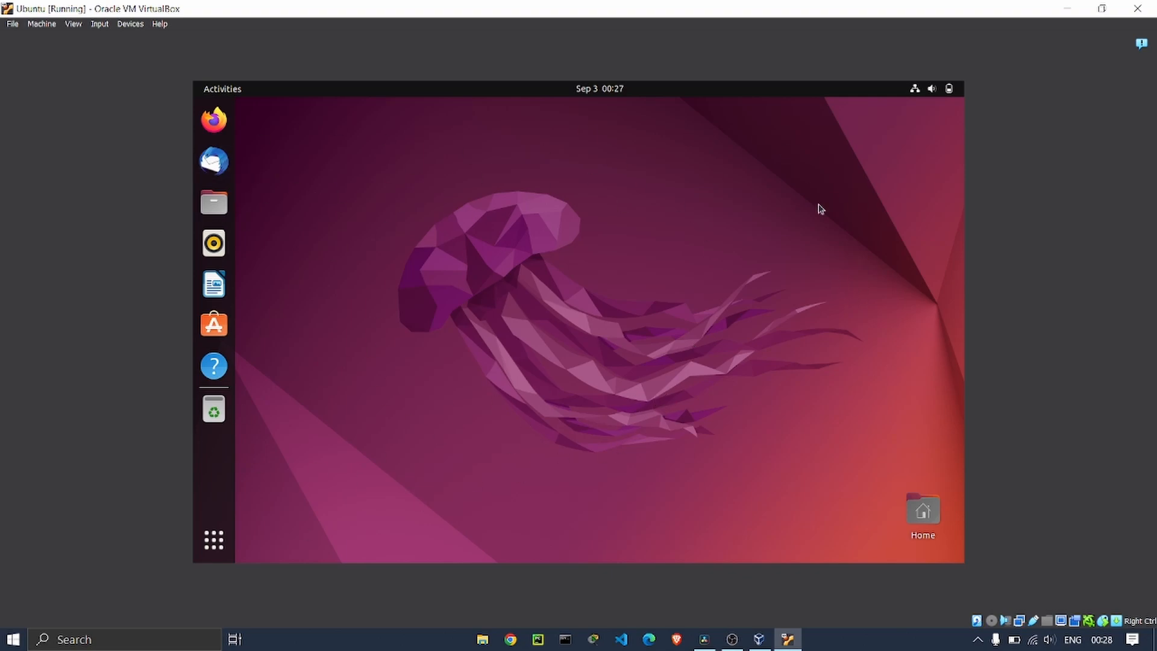
Browse both pages of installed applications, then power off Ubuntu from the system menu.
click(211, 556)
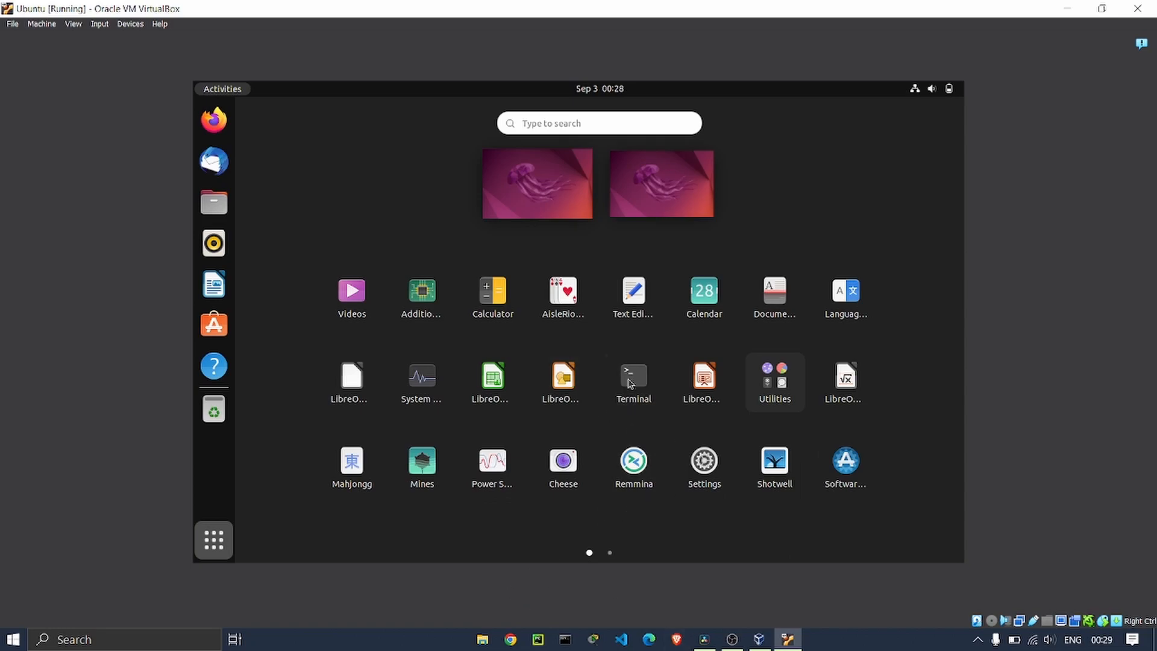
click(610, 552)
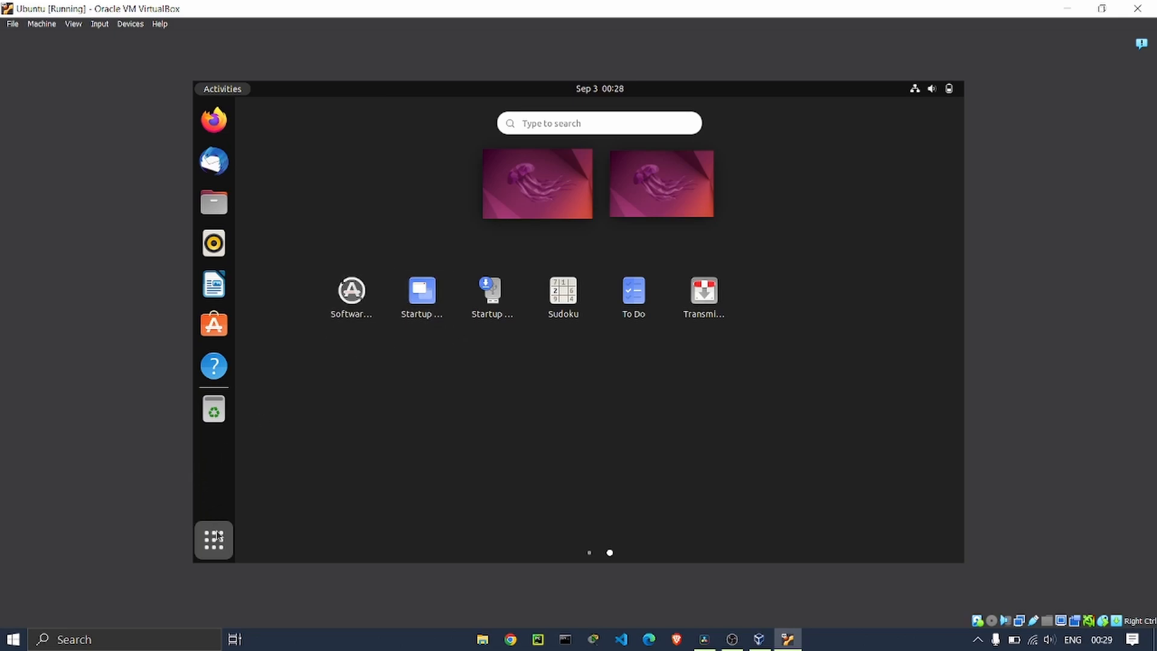
click(915, 89)
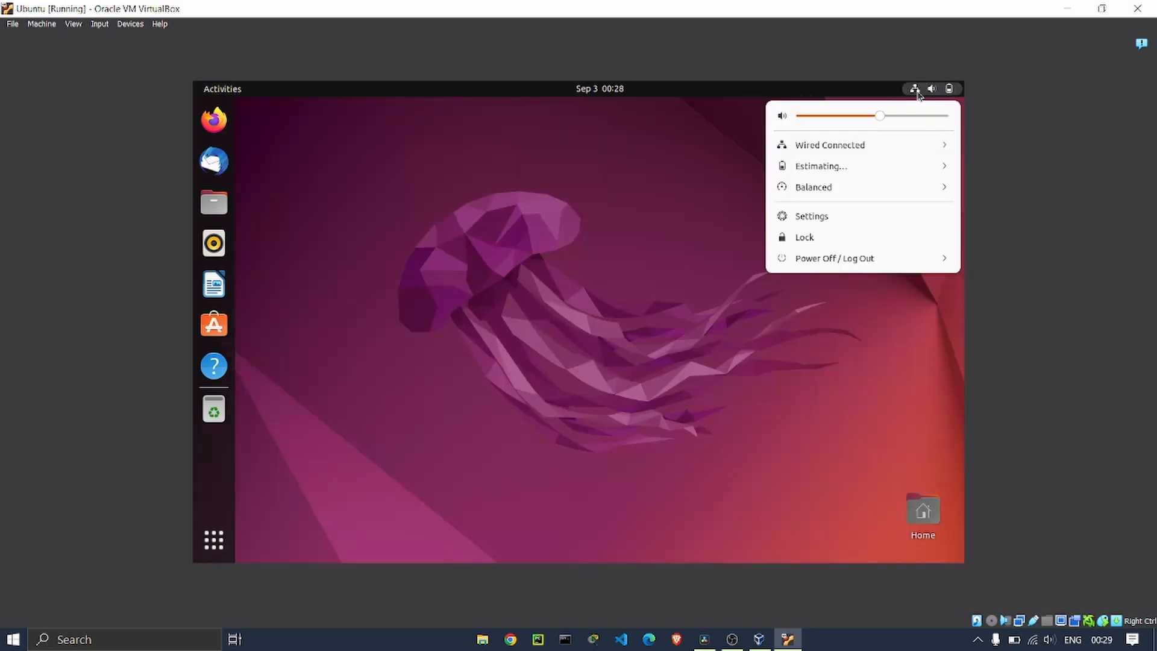
click(827, 265)
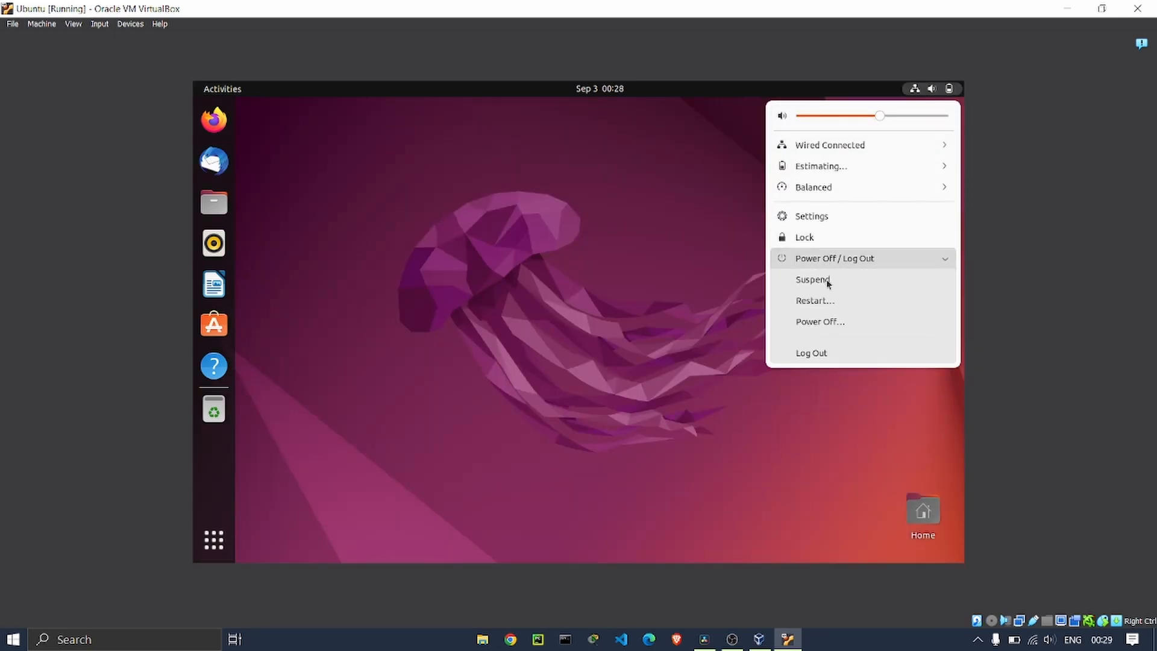
click(820, 325)
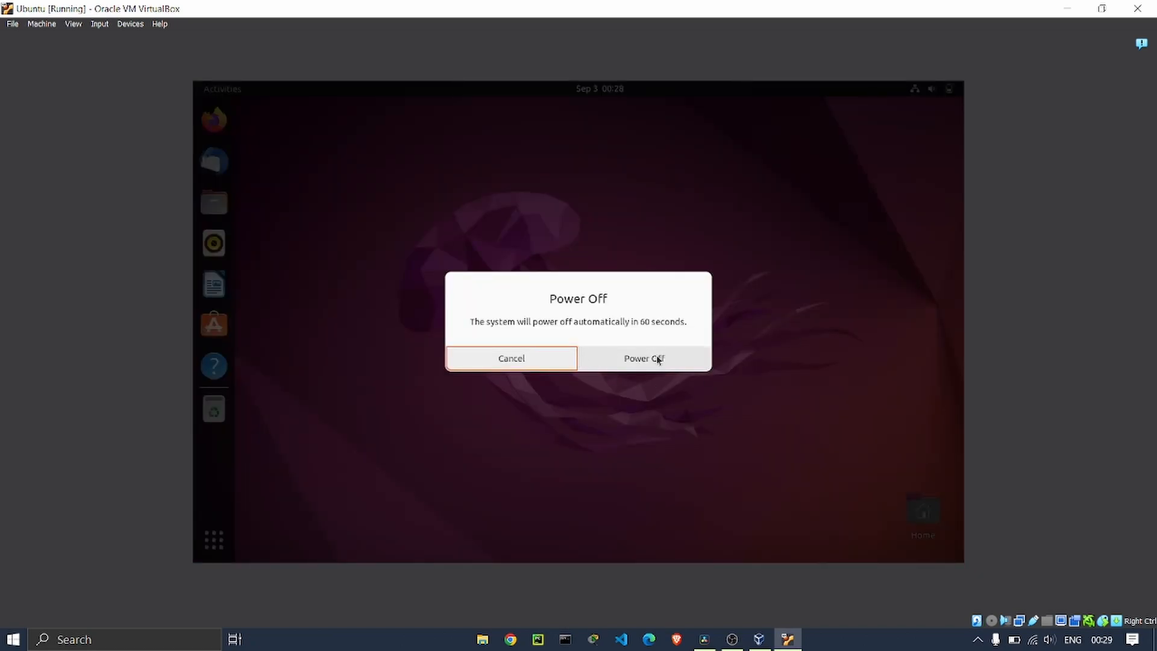
click(639, 360)
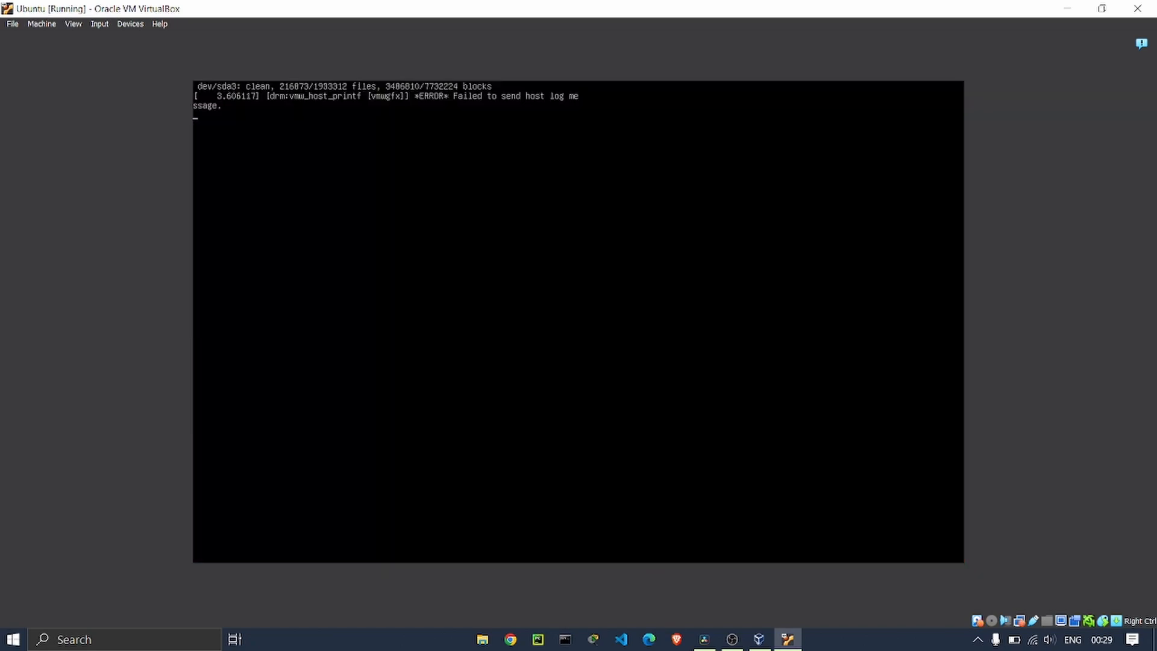